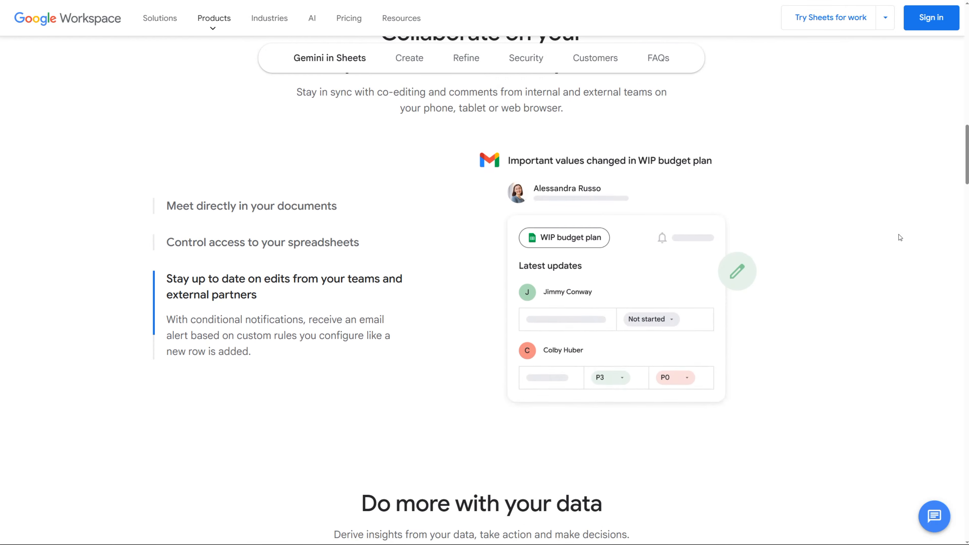
pyautogui.scroll(-15, 898, 234)
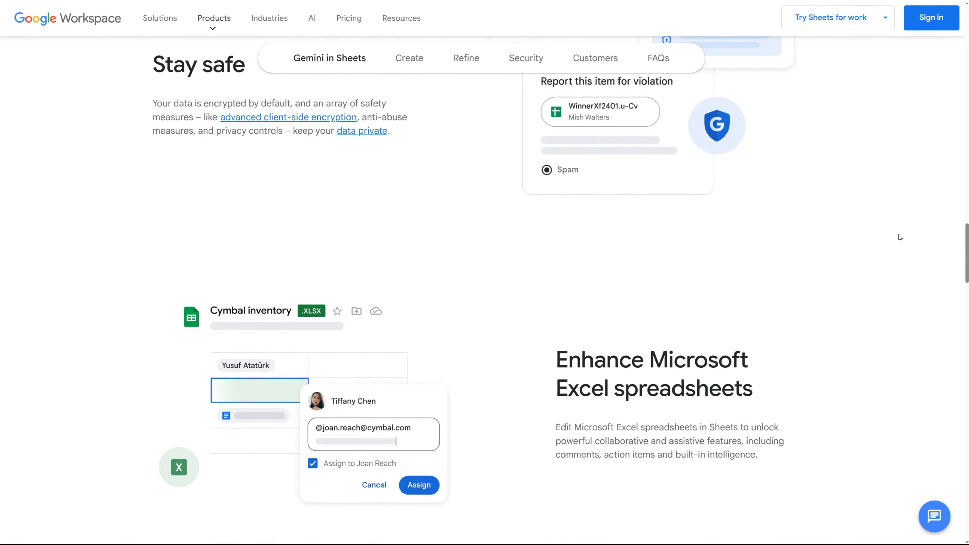
pyautogui.scroll(-15, 899, 234)
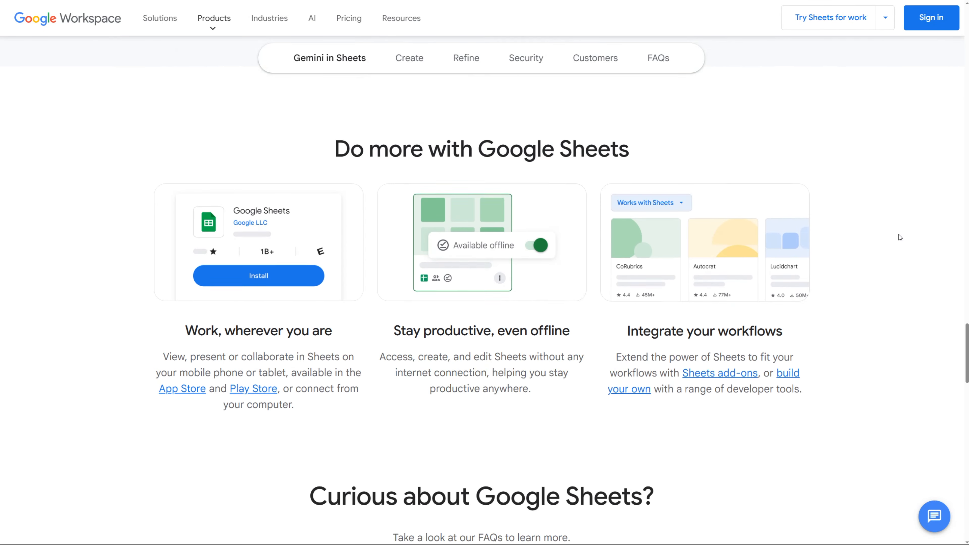
pyautogui.scroll(-8, 898, 234)
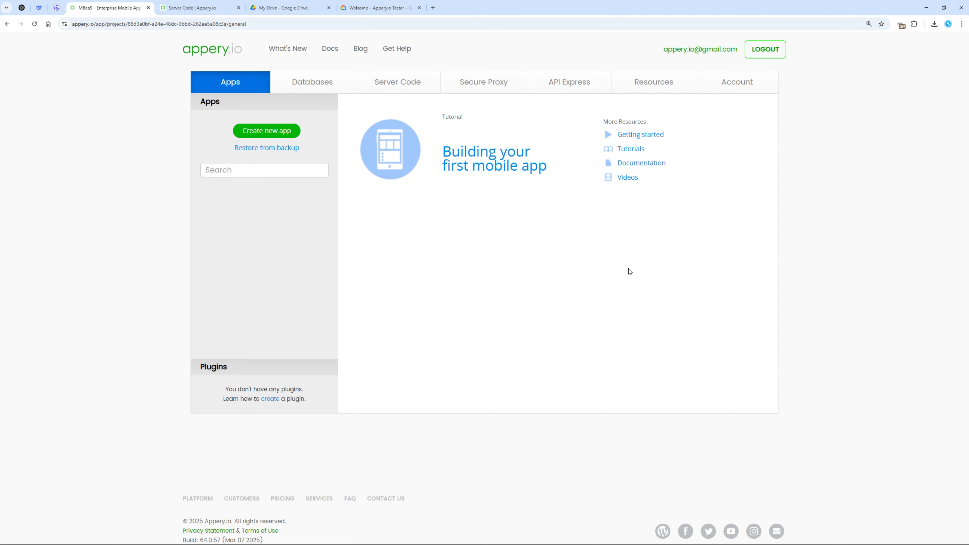
# - Create a new app named app from the Ionic Blank template
pyautogui.click(265, 130)
pyautogui.click(313, 130)
pyautogui.write('app')
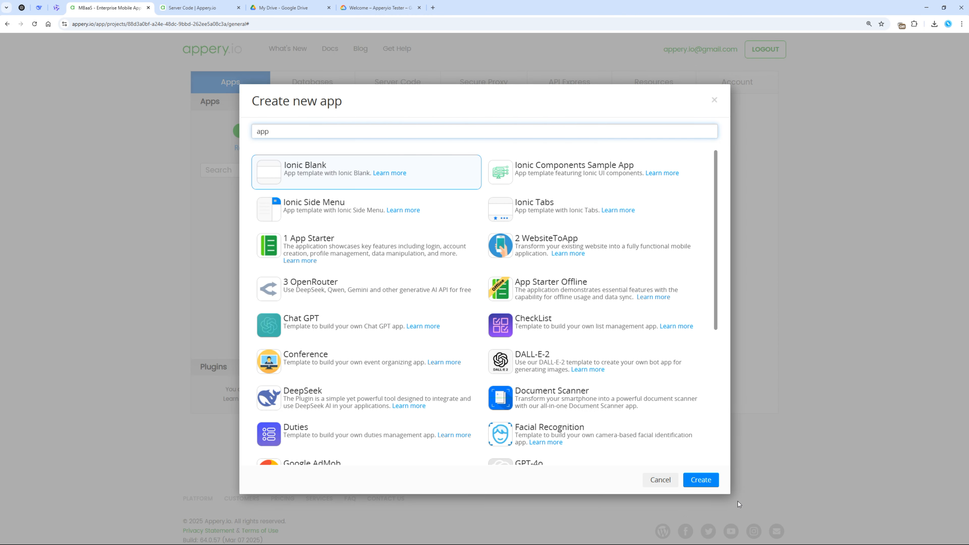
pyautogui.click(703, 480)
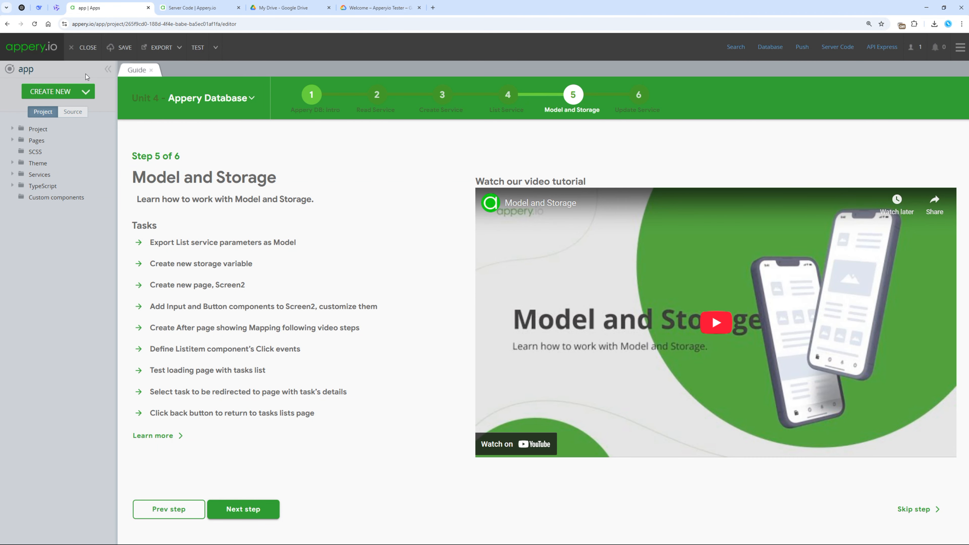
# - Find the List Details plugin in the Appery.io plugin catalog and import it into the app
pyautogui.click(81, 90)
pyautogui.click(73, 171)
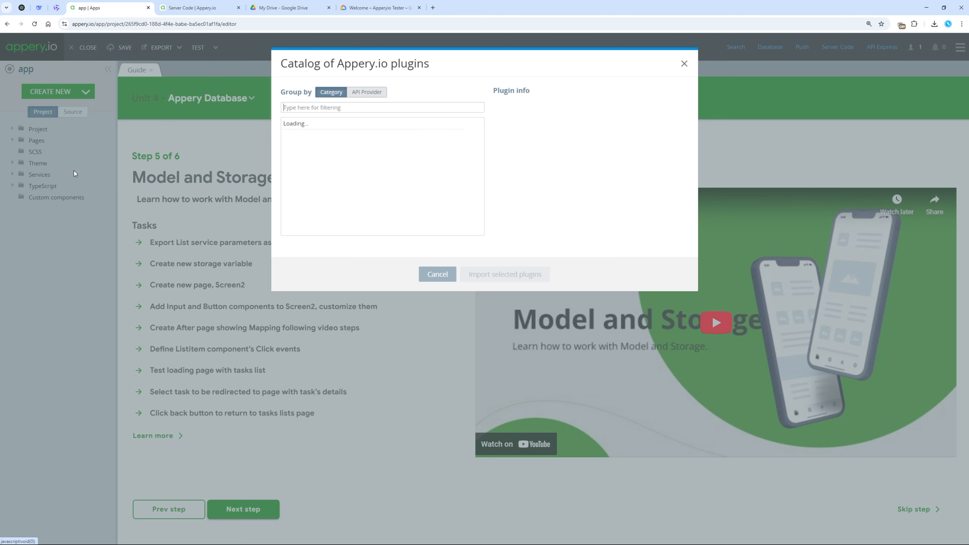
pyautogui.write('list')
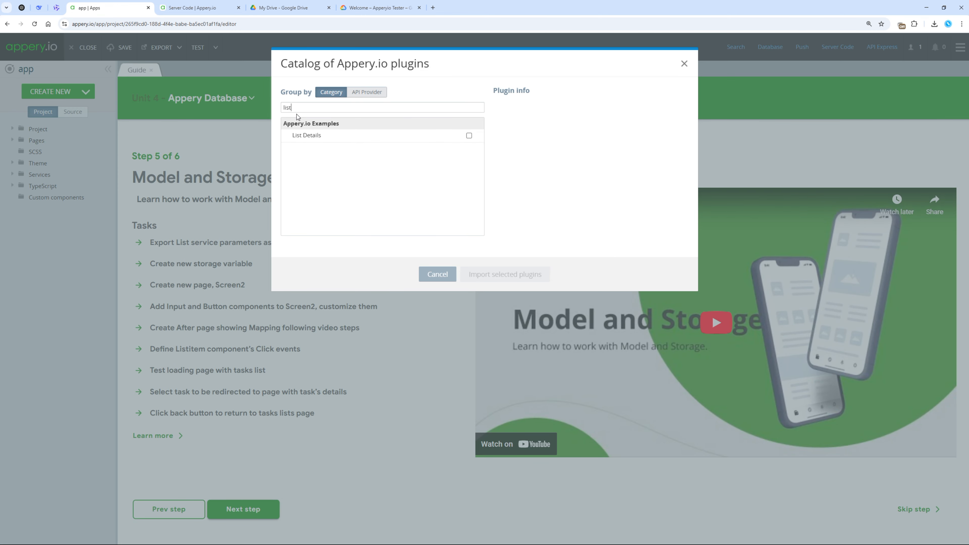
pyautogui.click(469, 136)
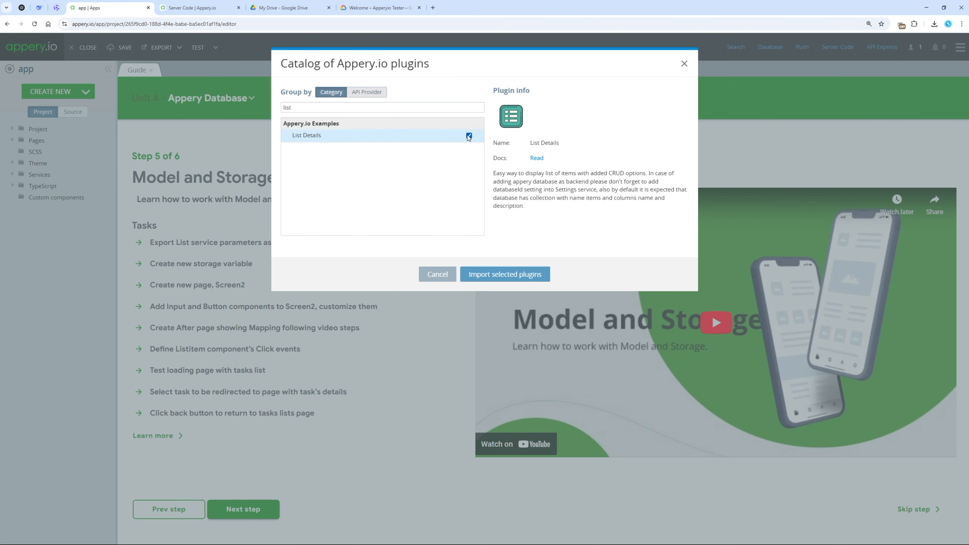
pyautogui.click(528, 275)
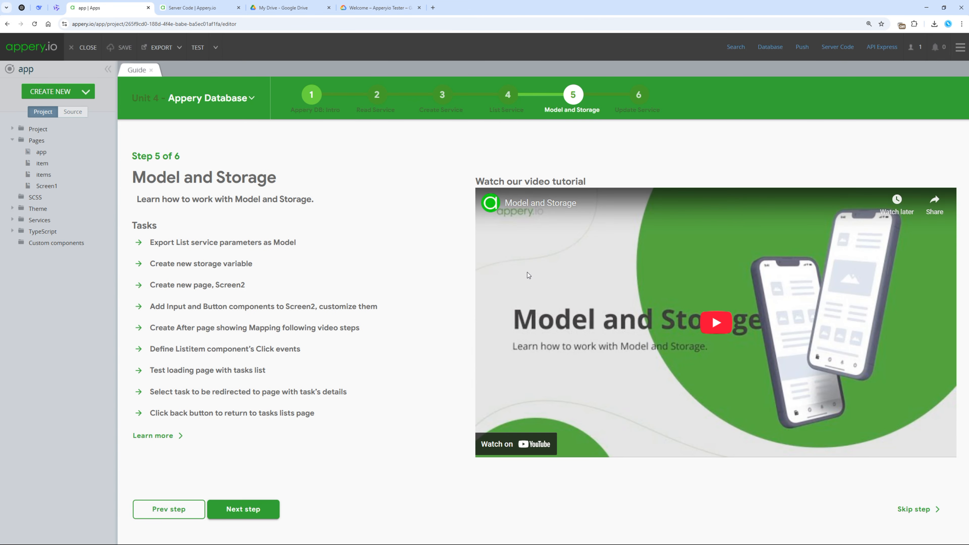
# - Review the layouts of the items and item pages and the project's routing settings
pyautogui.click(53, 176)
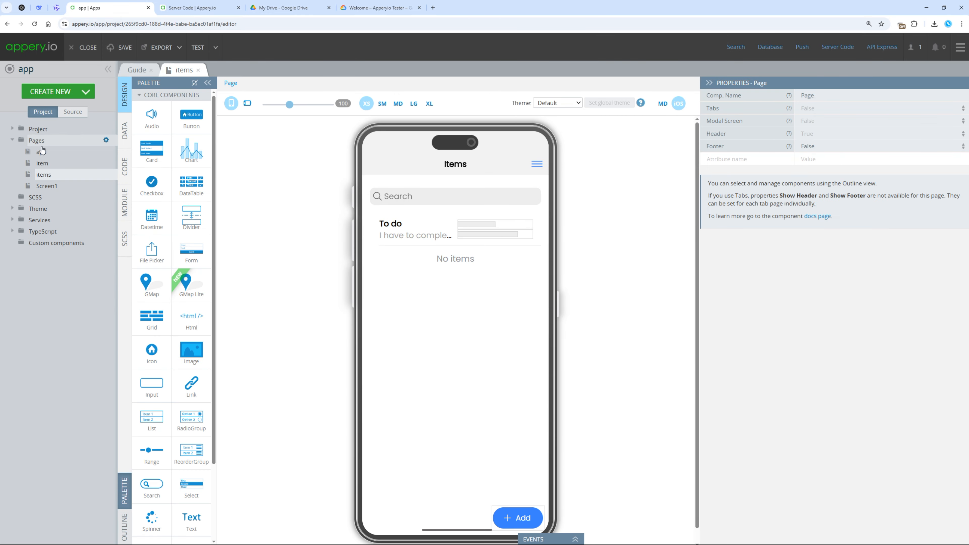
pyautogui.click(56, 164)
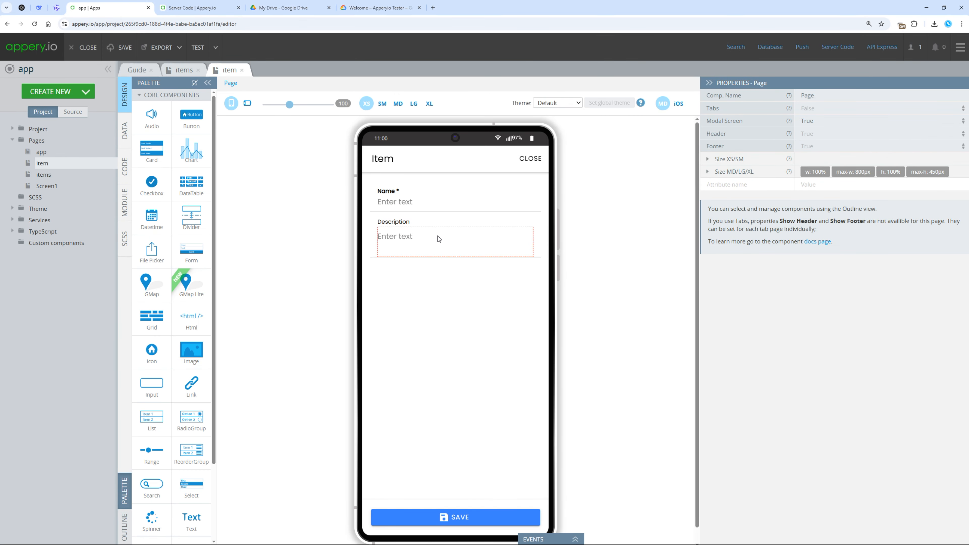
pyautogui.click(59, 176)
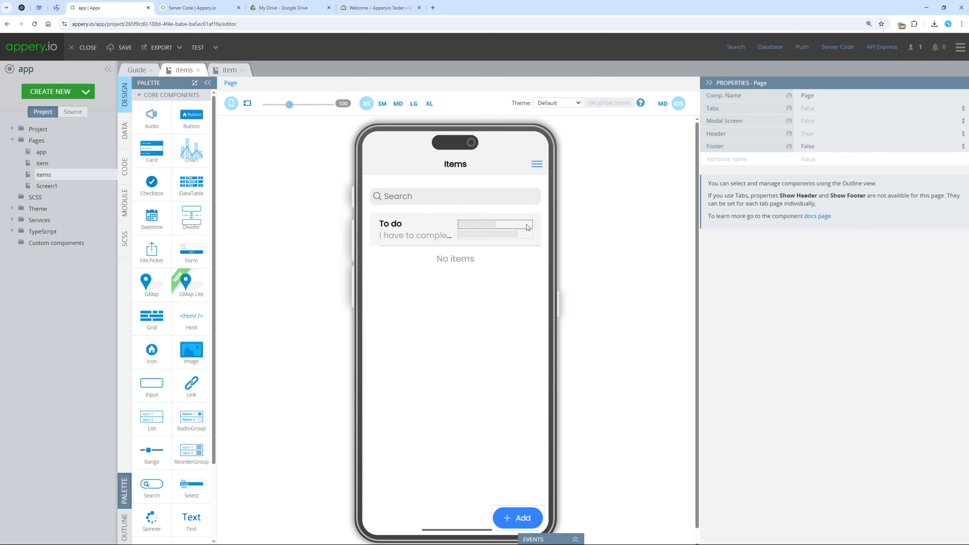
pyautogui.click(37, 129)
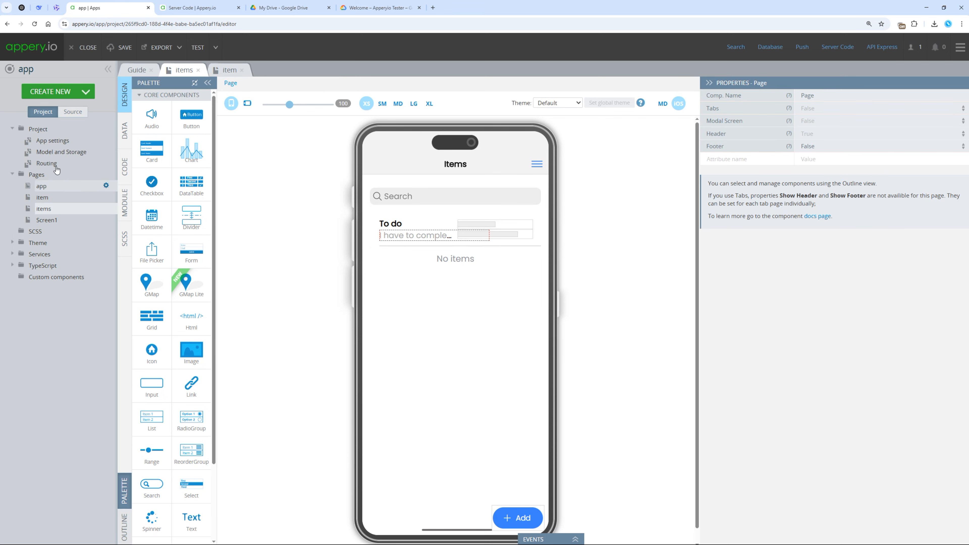
pyautogui.click(56, 167)
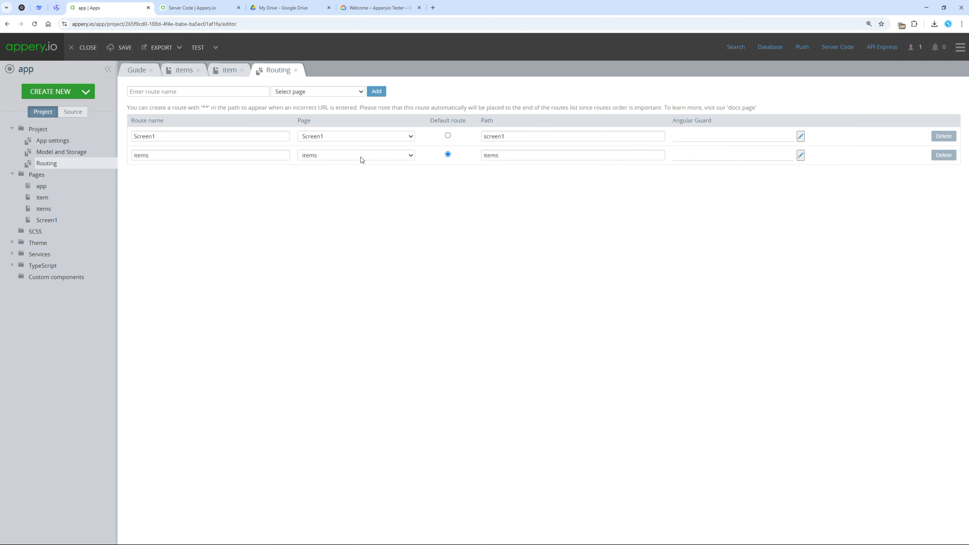
# - Run the app in the mobile preview and save an item named test with the description testdescription
pyautogui.click(198, 47)
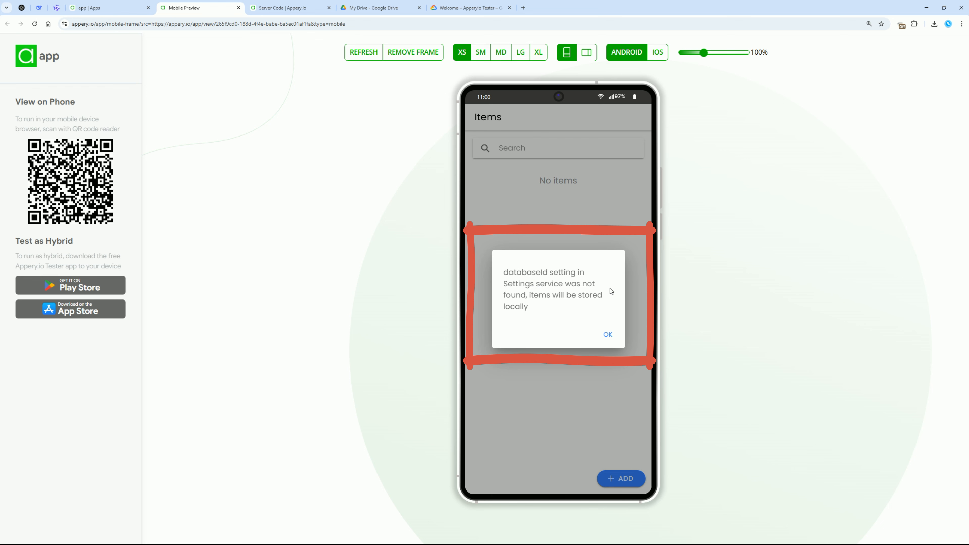
pyautogui.click(607, 334)
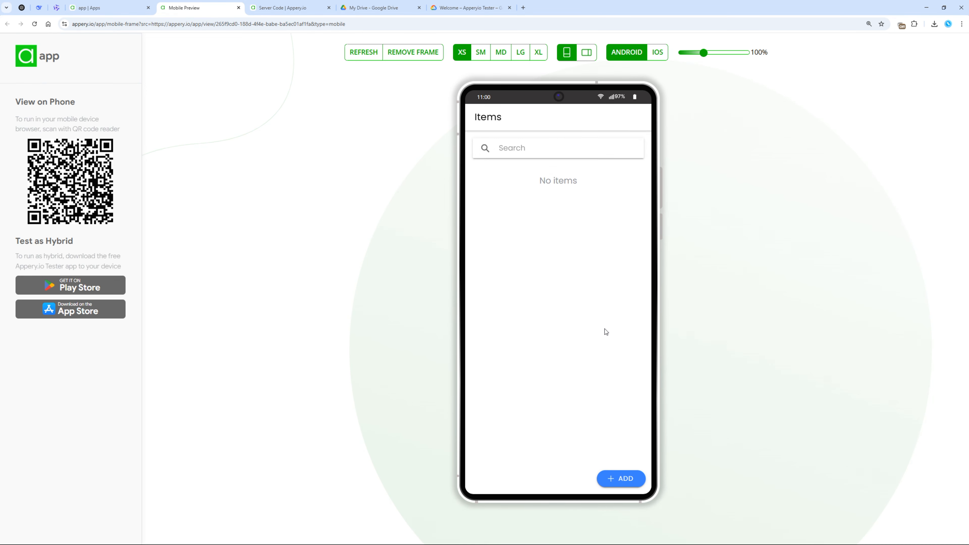
pyautogui.click(624, 480)
pyautogui.write('test')
pyautogui.click(513, 205)
pyautogui.write('test')
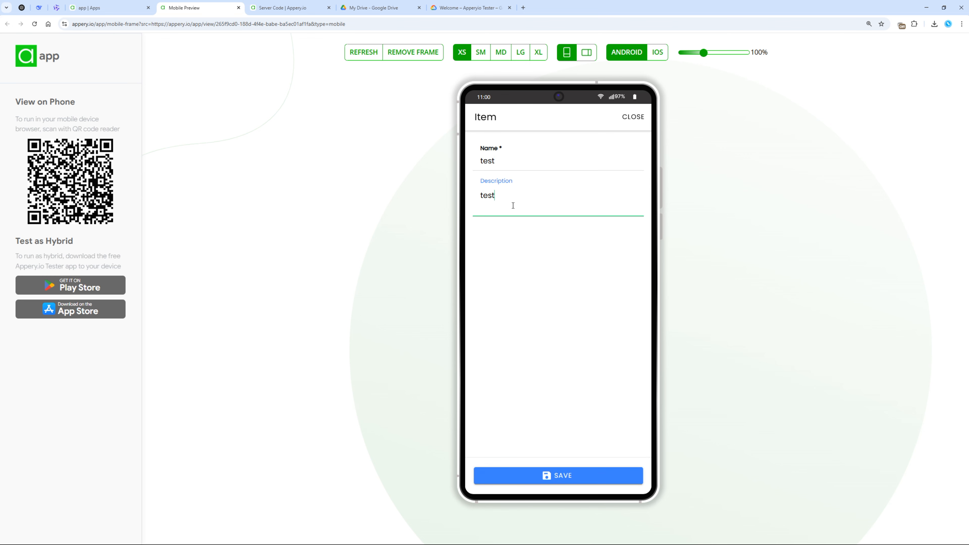
pyautogui.write('description')
pyautogui.click(588, 475)
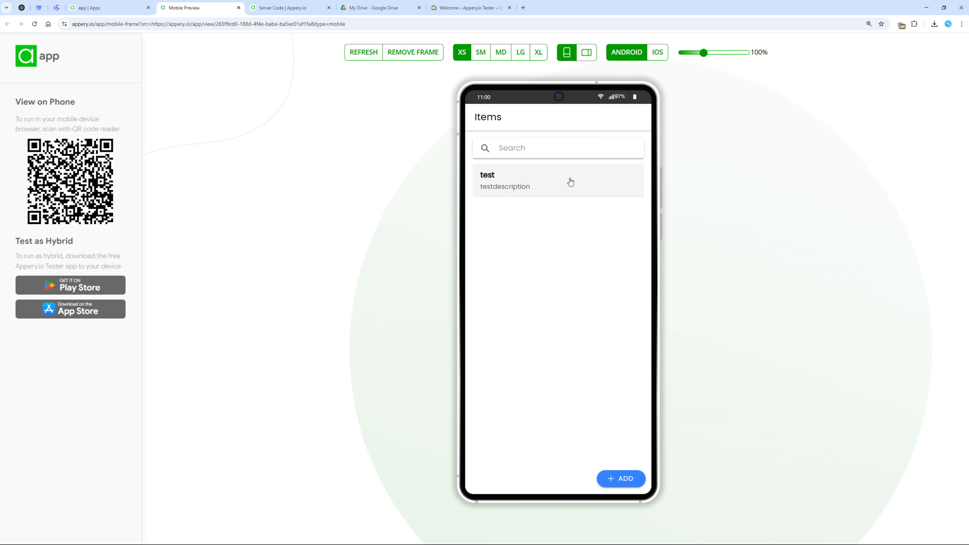
# - Edit the test item to the name testupdate and the description testdescriptionhello, and save it
pyautogui.click(568, 179)
pyautogui.click(573, 195)
pyautogui.write('hello')
pyautogui.click(545, 160)
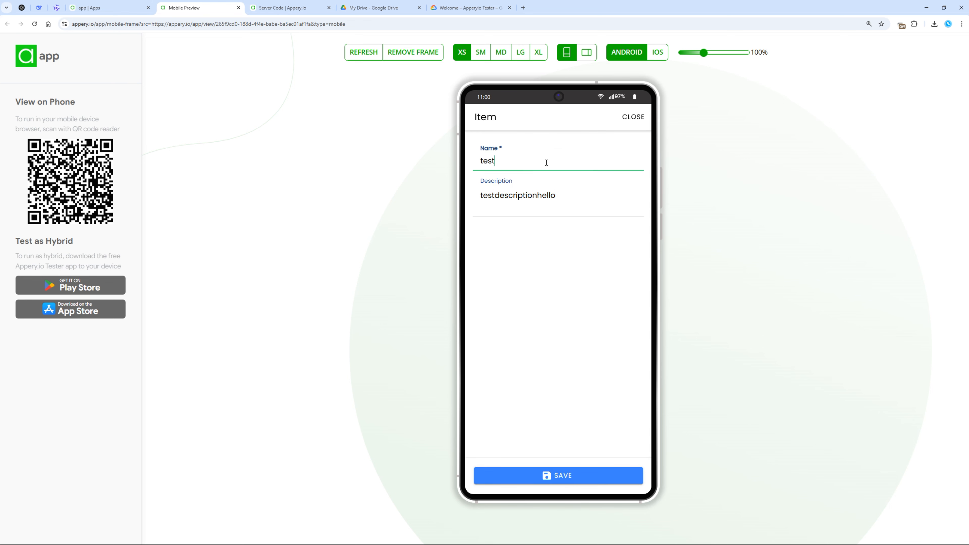
pyautogui.write('update')
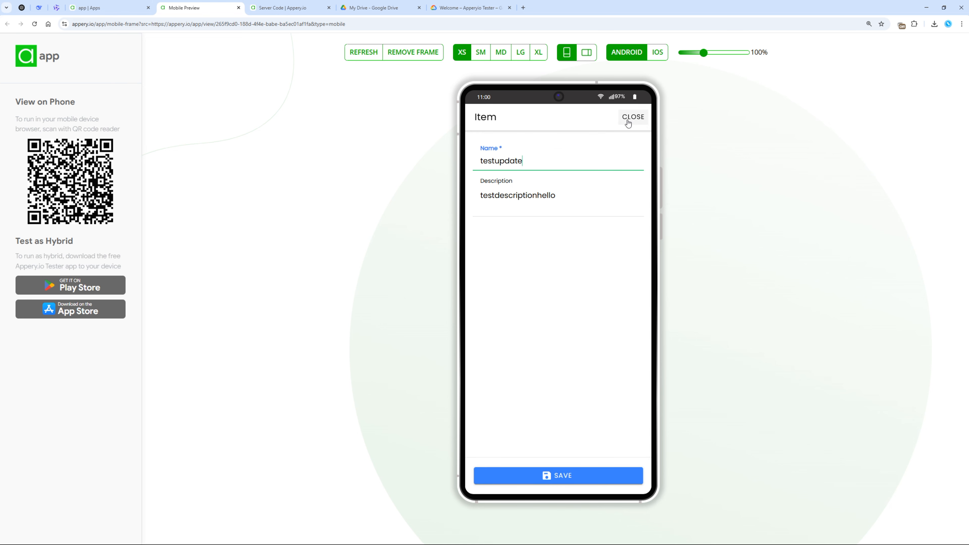
pyautogui.click(605, 478)
# - Delete the testupdate item from the Items list
pyautogui.moveTo(605, 195); pyautogui.dragTo(603, 187)
pyautogui.click(603, 187)
pyautogui.click(600, 323)
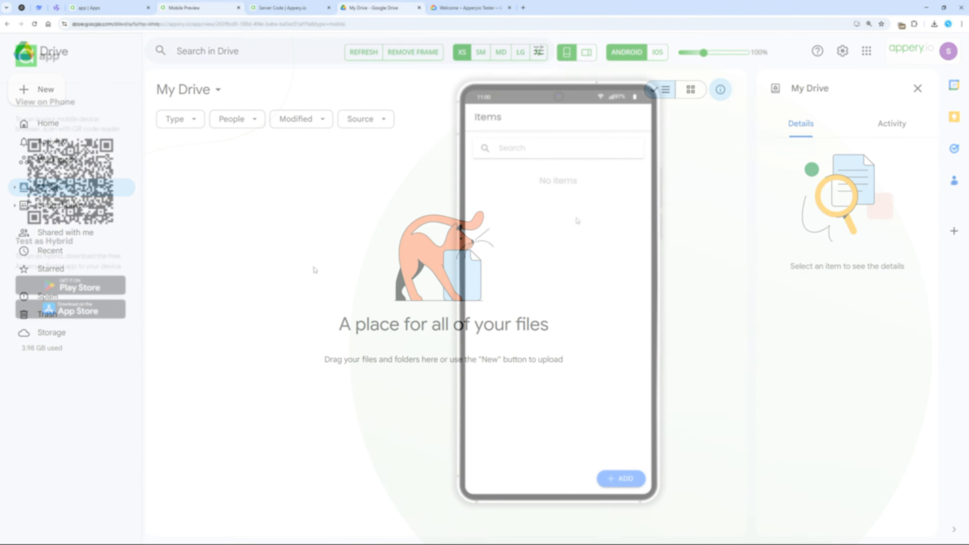
# - Create a new Google Sheets spreadsheet in Google Drive and name it Appery CRUD test
pyautogui.click(39, 91)
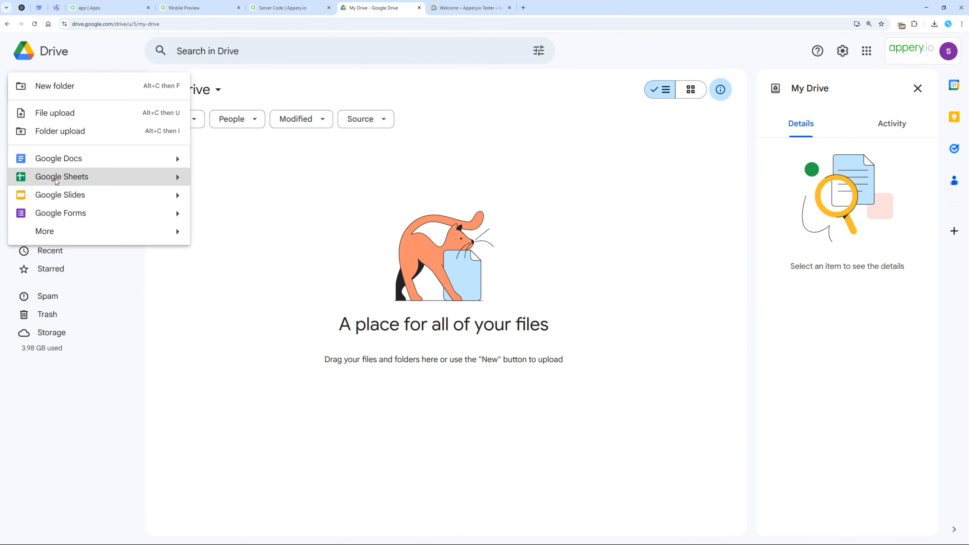
pyautogui.click(57, 179)
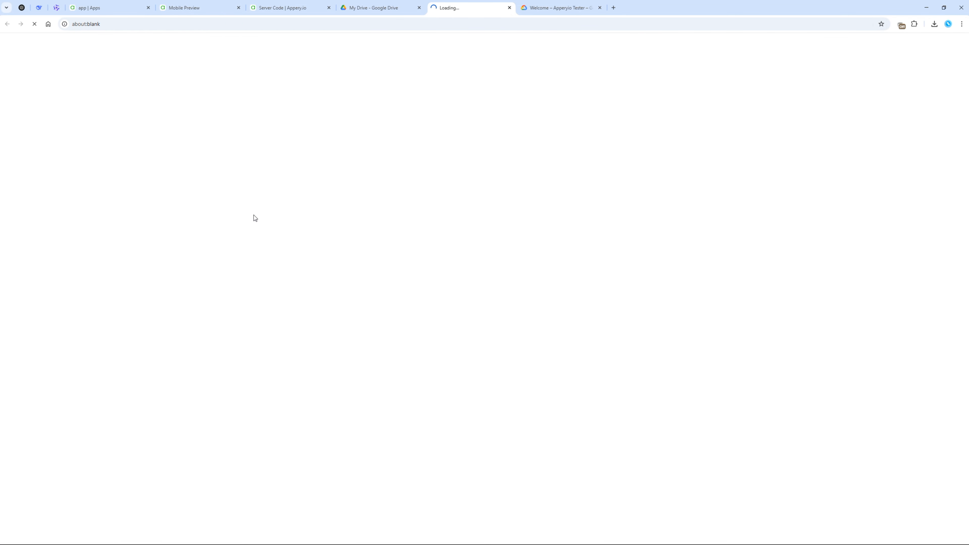
pyautogui.click(105, 46)
pyautogui.write('Appery CRUD test')
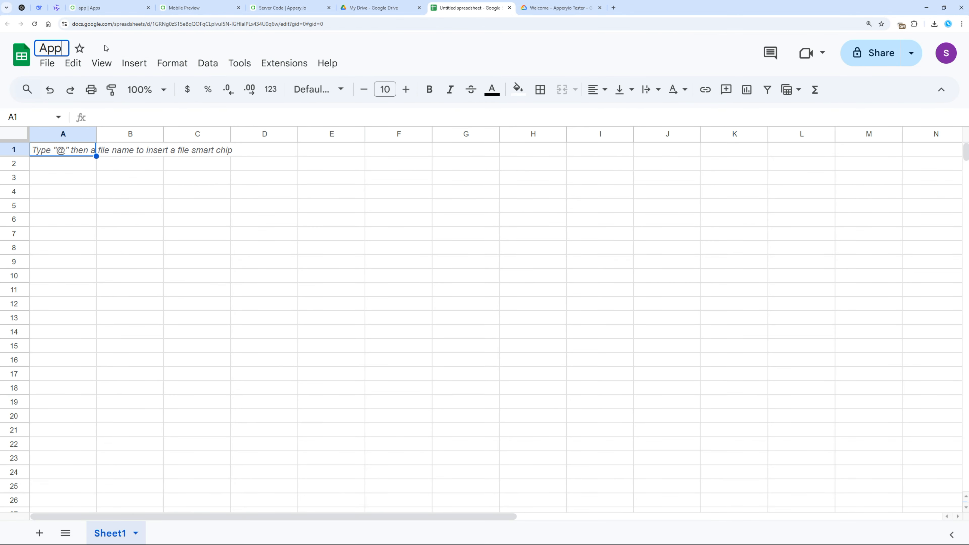
pyautogui.press('Return')
# - Enter the column headers id, name, description and price in cells A1 to D1
pyautogui.click(74, 152)
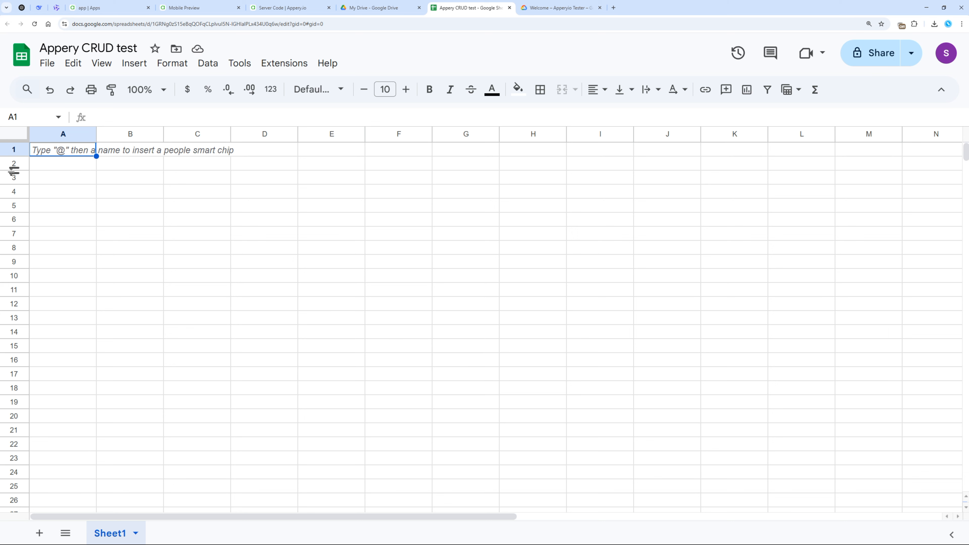
pyautogui.write('id')
pyautogui.press('Return')
pyautogui.press('Right')
pyautogui.press('Up')
pyautogui.write('name')
pyautogui.press('Return')
pyautogui.press('Right')
pyautogui.press('Up')
pyautogui.write('description')
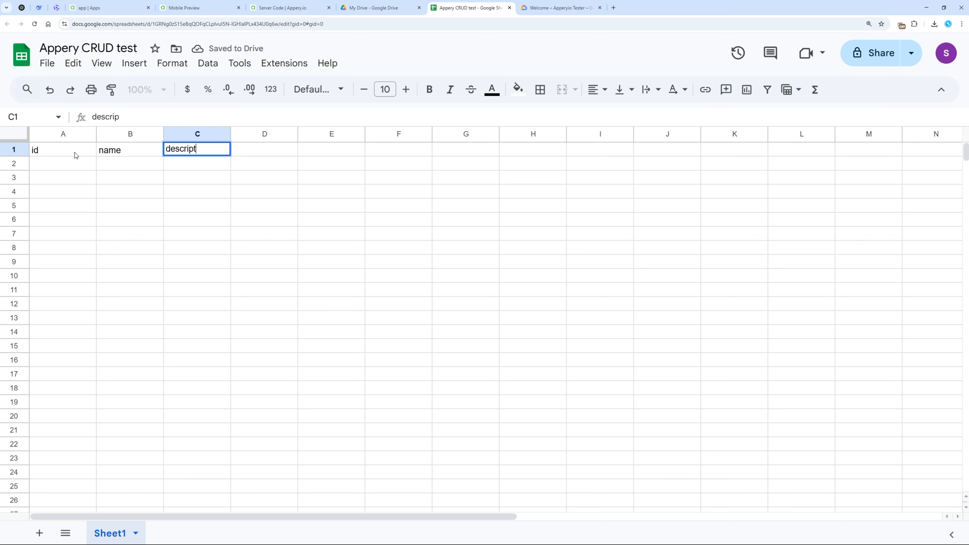
pyautogui.press('Return')
pyautogui.press('Right')
pyautogui.press('Up')
pyautogui.write('price')
pyautogui.press('Return')
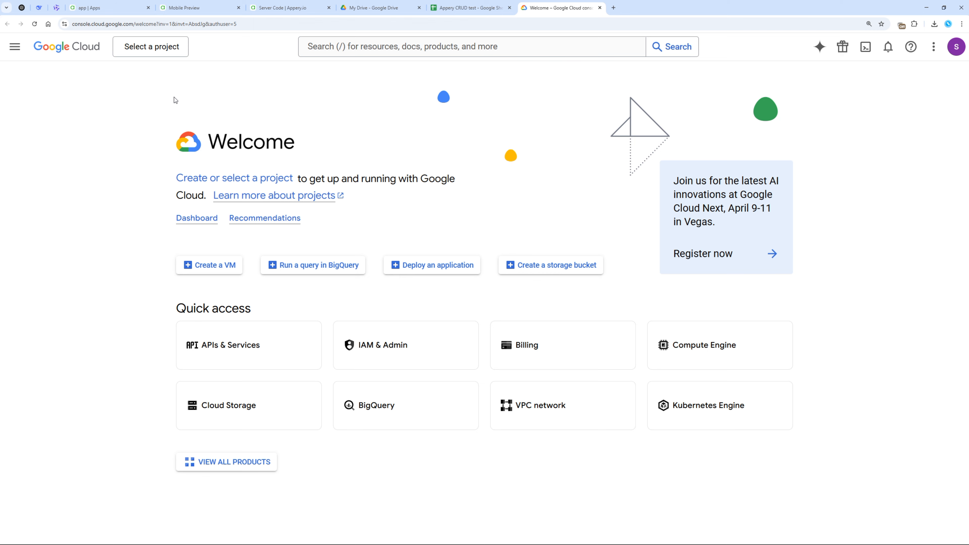
# - Search the Google Cloud console's APIs & Services for google sheet and enable the Google Sheets API
pyautogui.click(259, 355)
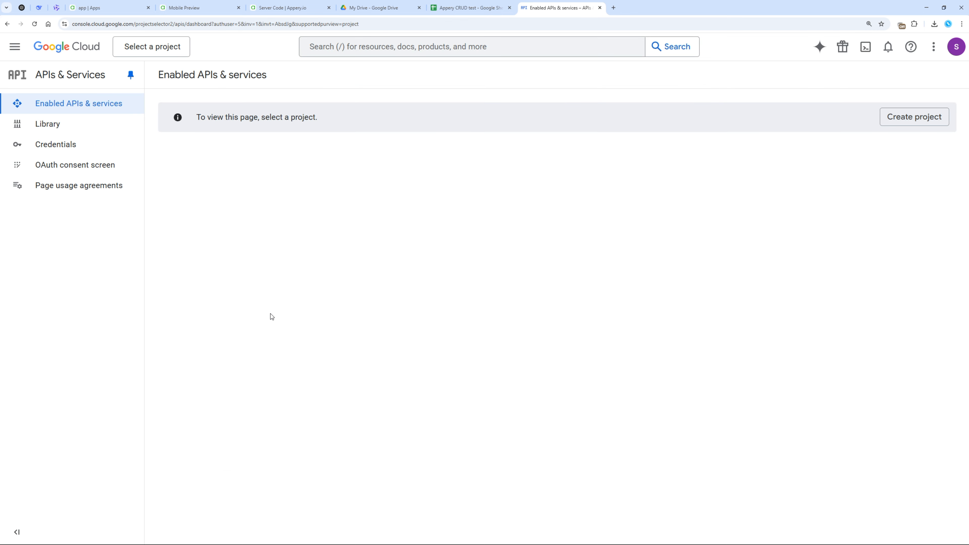
pyautogui.click(401, 49)
pyautogui.write('google sheet')
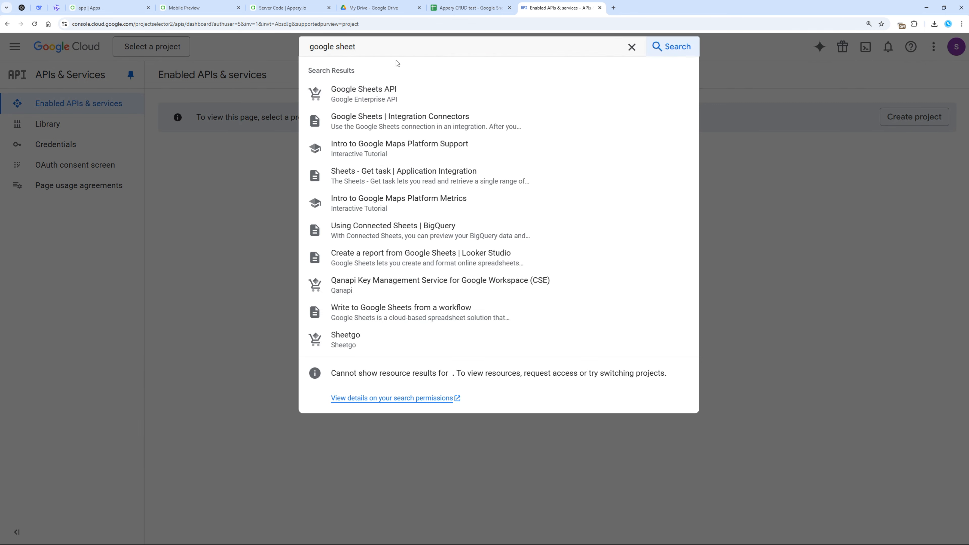
pyautogui.click(381, 99)
pyautogui.click(128, 191)
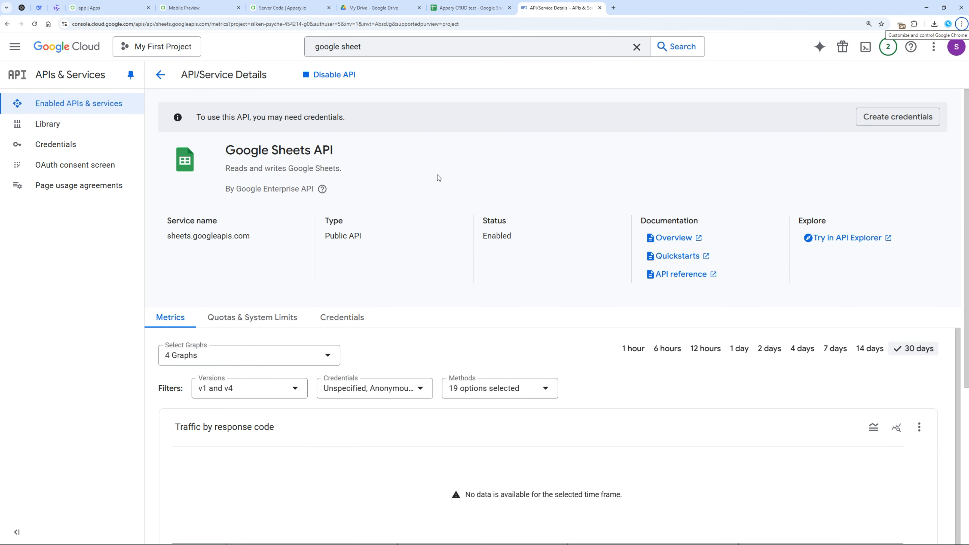
# - From the project's credentials, create a service account named apperyservice
pyautogui.click(63, 149)
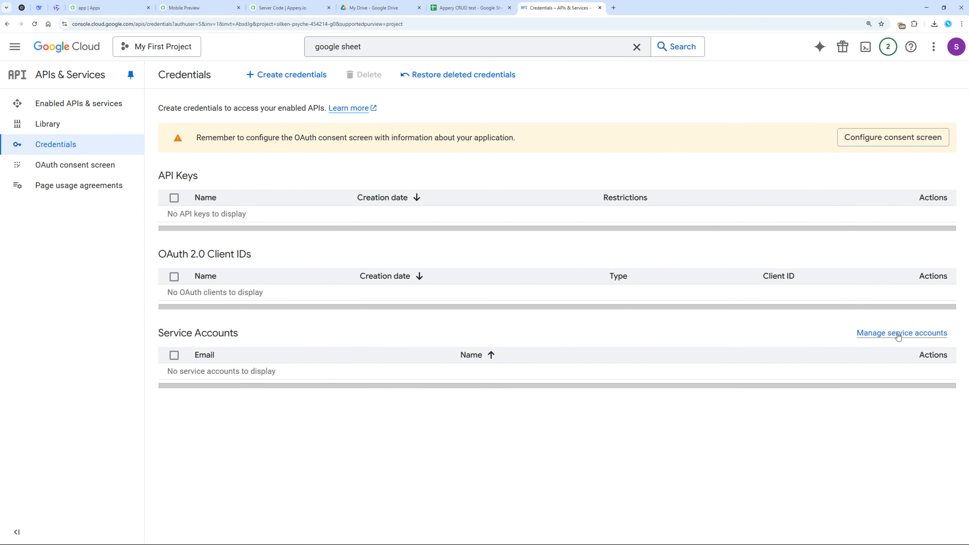
pyautogui.click(898, 334)
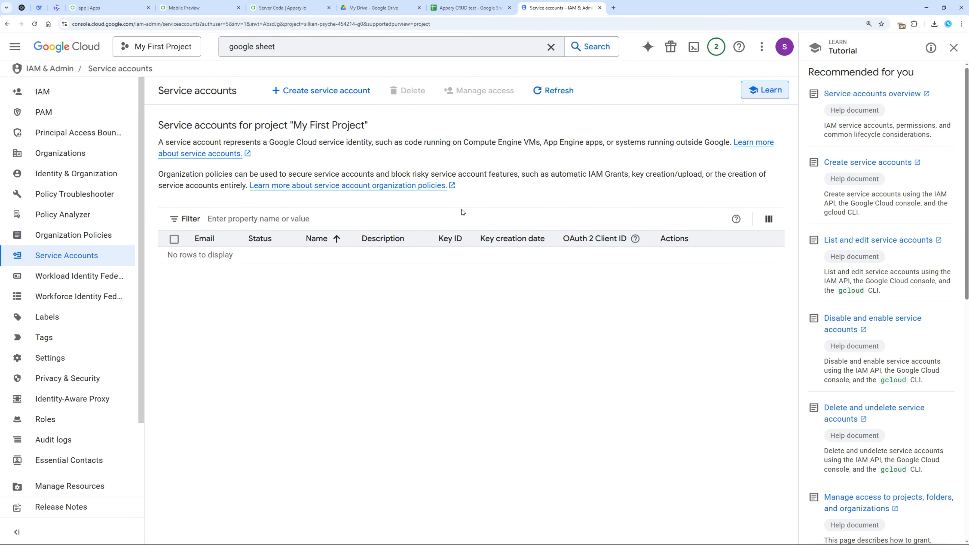
pyautogui.click(303, 91)
pyautogui.click(294, 156)
pyautogui.write('apperyservice')
pyautogui.click(215, 309)
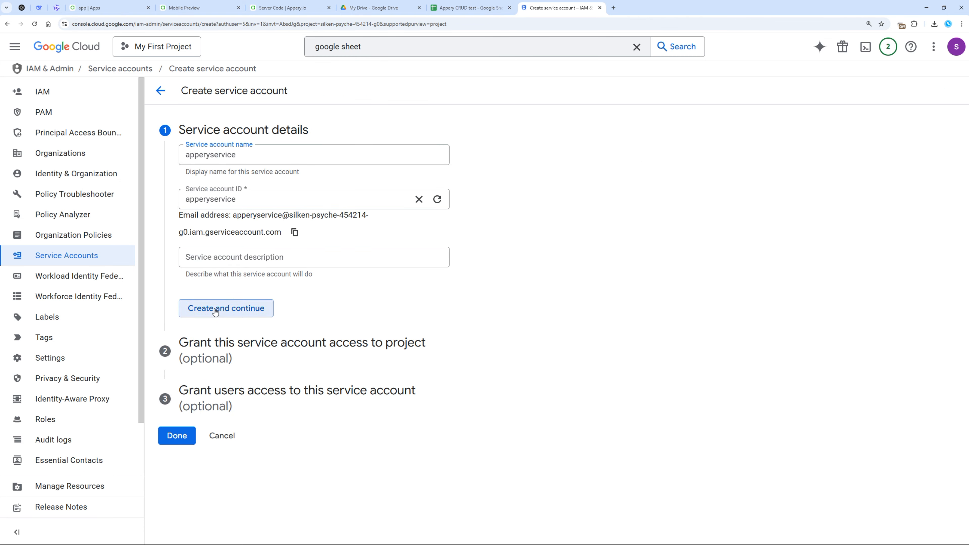
# - Grant the service account a Basic project role and finish its setup
pyautogui.click(237, 248)
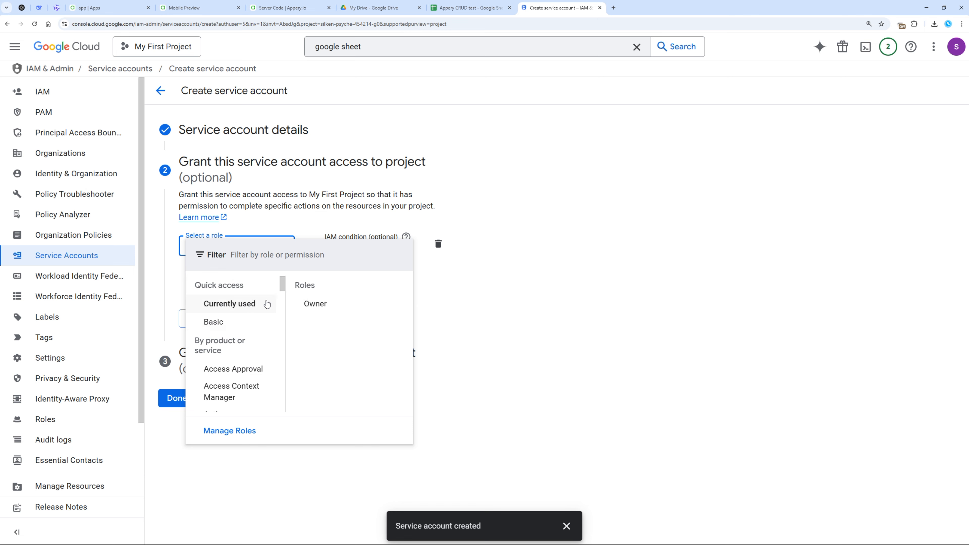
pyautogui.moveTo(249, 322)
pyautogui.click(316, 322)
pyautogui.click(177, 431)
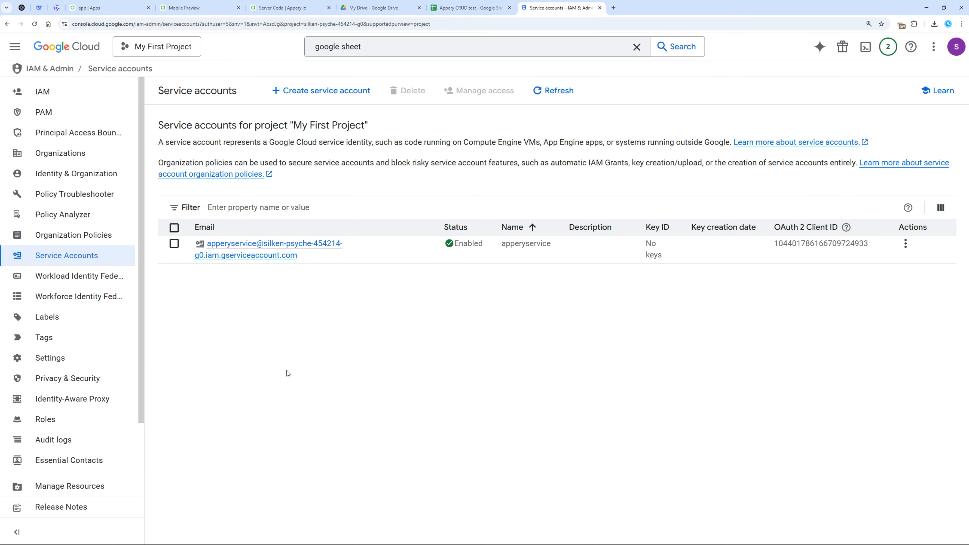
# - Create and download a new JSON key for the apperyservice service account
pyautogui.click(294, 255)
pyautogui.click(285, 116)
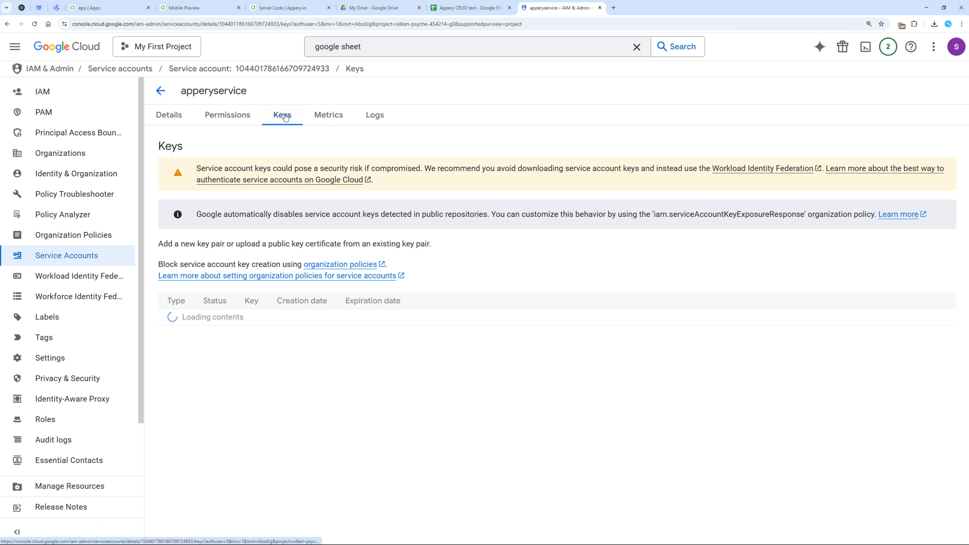
pyautogui.click(204, 300)
pyautogui.click(201, 323)
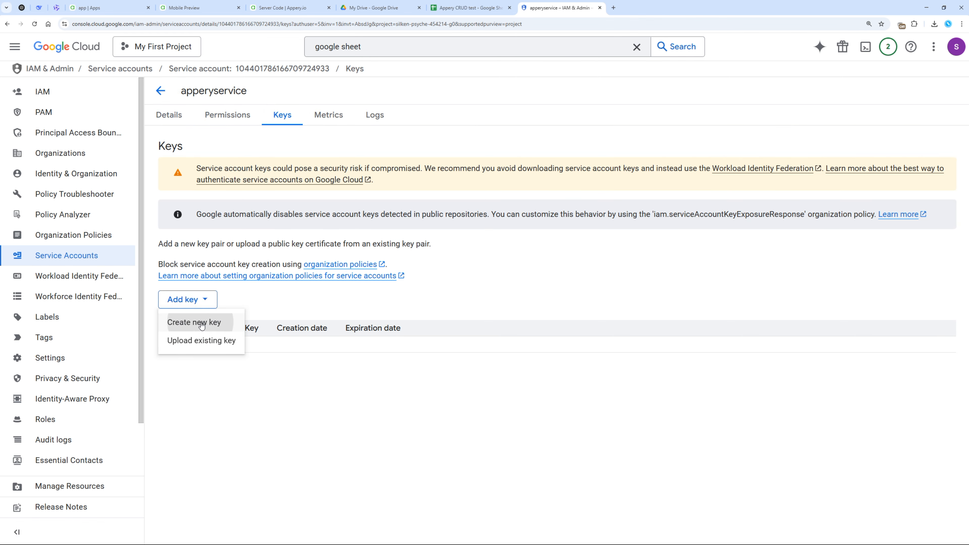
pyautogui.click(619, 370)
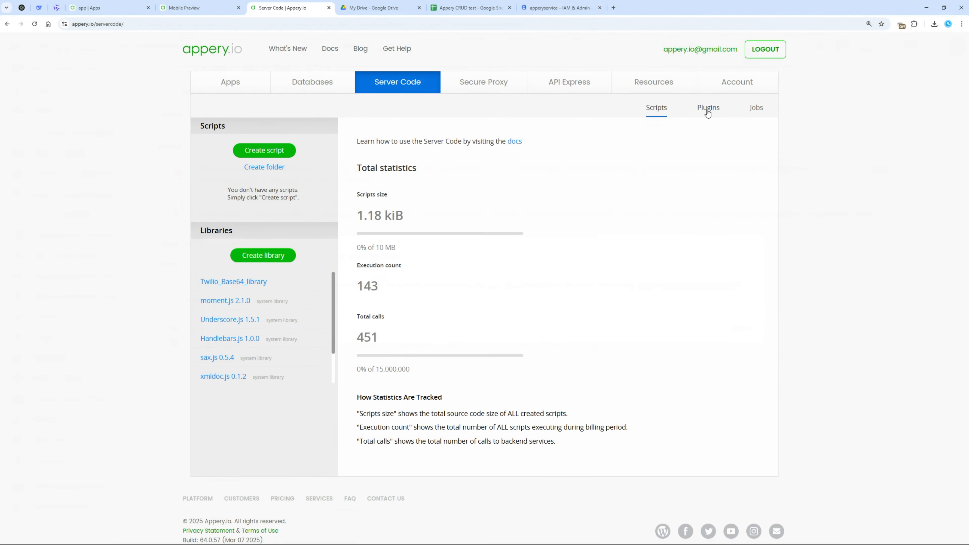
# - In Appery.io's Server Code, import the GoogleSheetCRUD plugin and open its example script from the PluginExamples folder
pyautogui.click(706, 108)
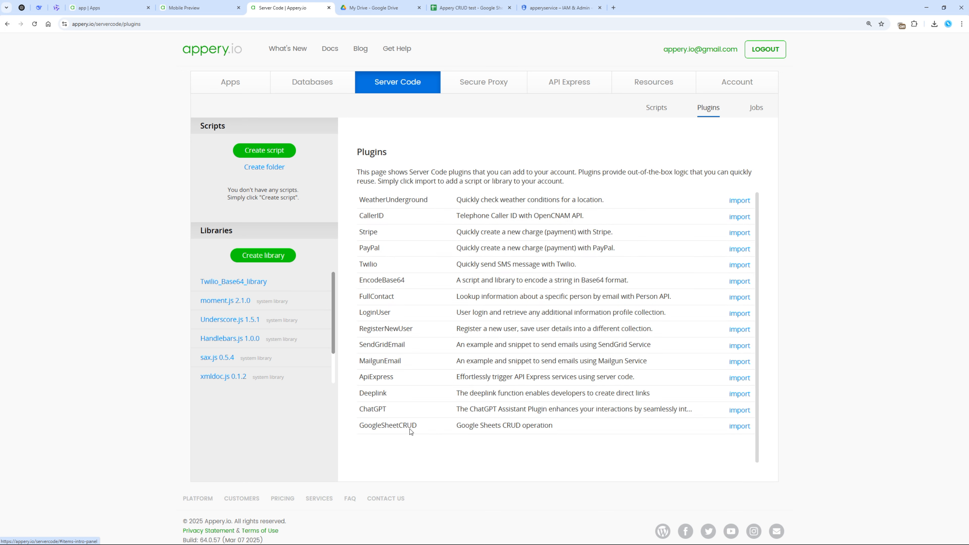
pyautogui.click(720, 430)
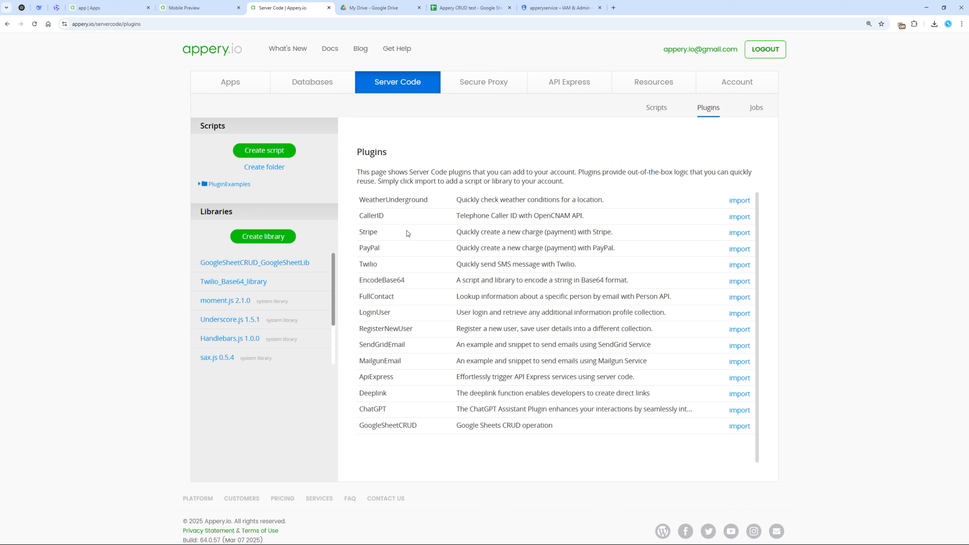
pyautogui.click(197, 184)
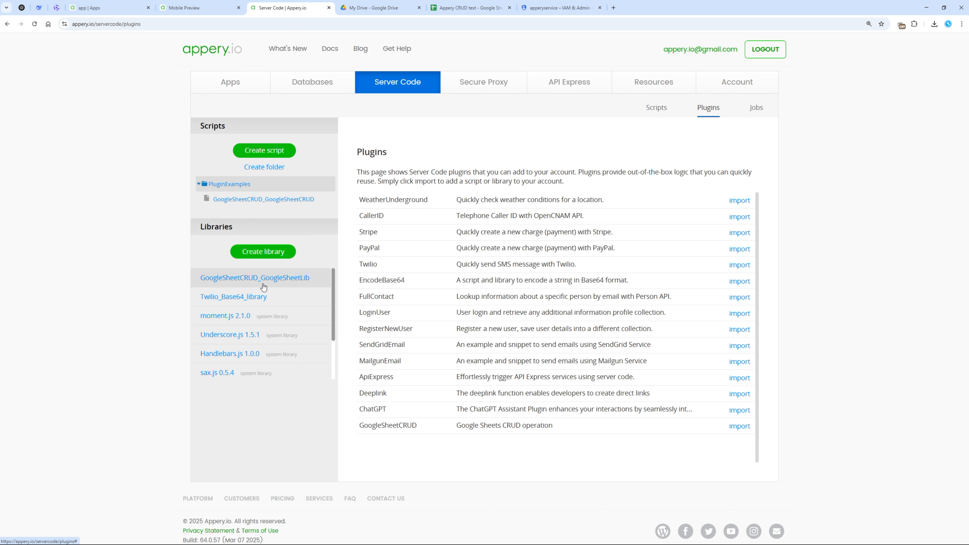
pyautogui.click(277, 200)
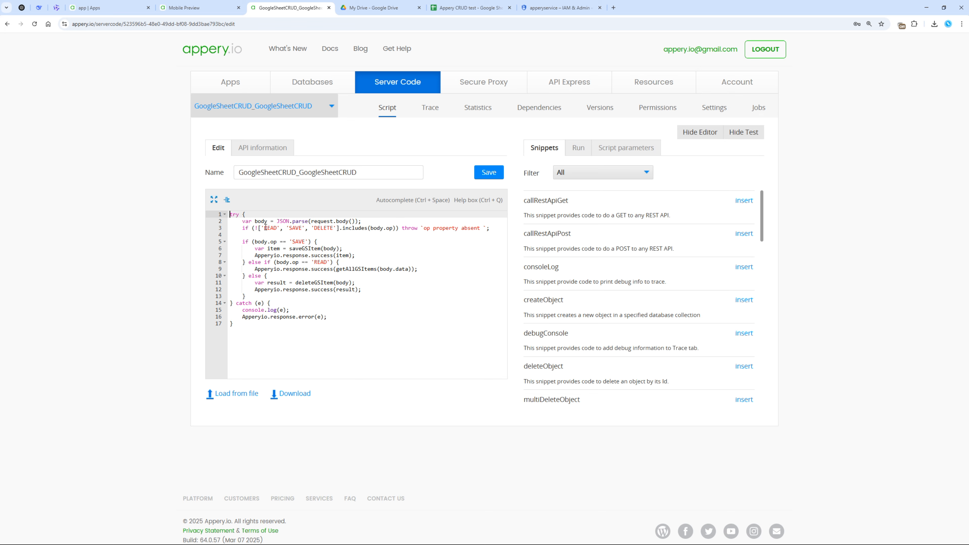
# - In the GoogleSheetCRUD_GoogleSheetLib library, replace the DEFAULT_SHEET_ID placeholder with the spreadsheet ID from the Appery CRUD test sheet's address
pyautogui.click(316, 110)
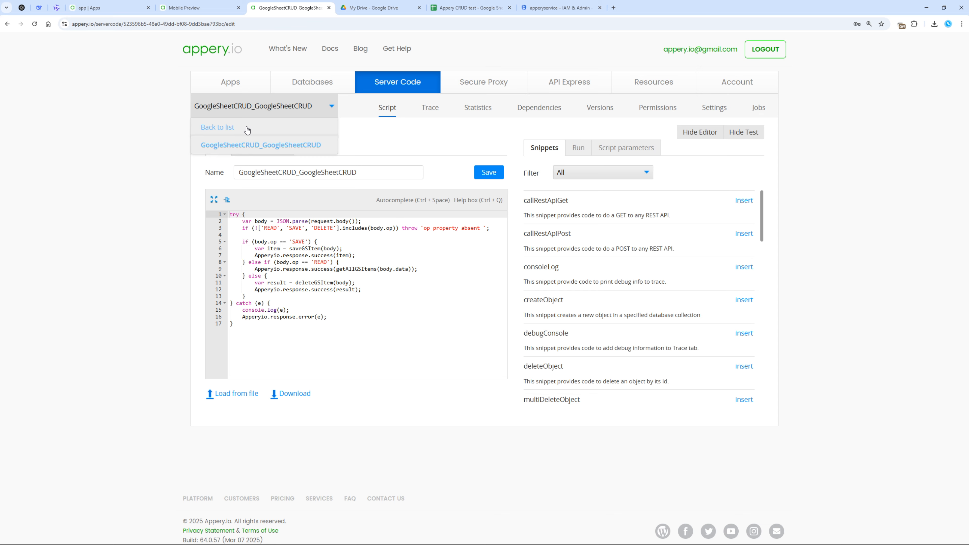
pyautogui.click(246, 126)
pyautogui.click(269, 263)
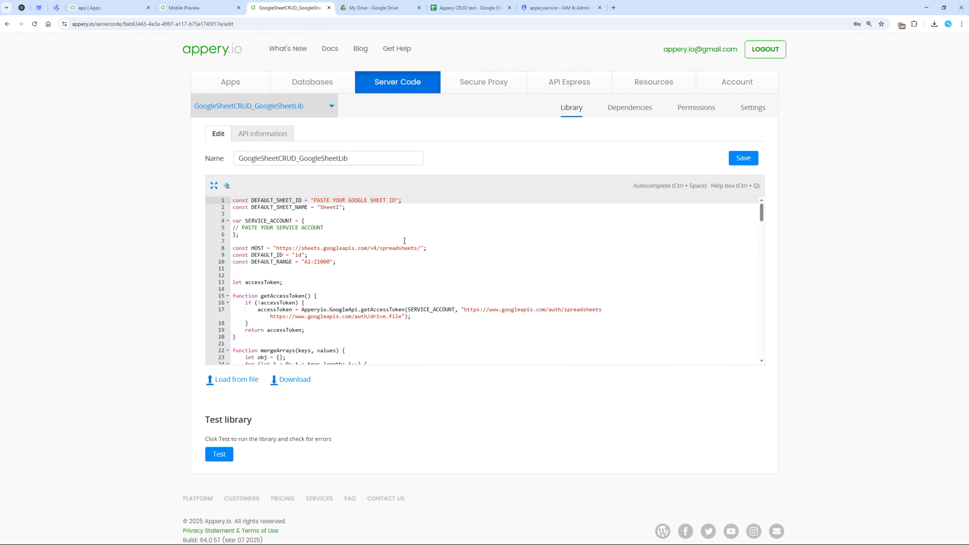
pyautogui.click(472, 7)
pyautogui.moveTo(170, 23); pyautogui.dragTo(299, 39)
pyautogui.hotkey('ctrl', 'c')
pyautogui.click(290, 7)
pyautogui.moveTo(314, 200); pyautogui.dragTo(399, 200)
pyautogui.hotkey('ctrl', 'v')
# - Copy the full contents of the downloaded service account key file and paste them as the library's SERVICE_ACCOUNT value
pyautogui.hotkey('alt', 'Tab')
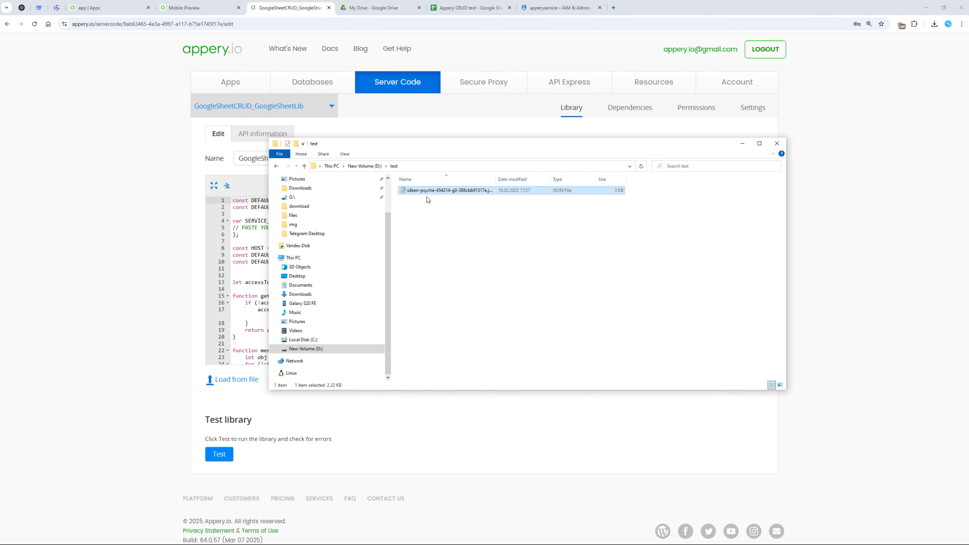
pyautogui.doubleClick(432, 192)
pyautogui.hotkey('ctrl', 'a')
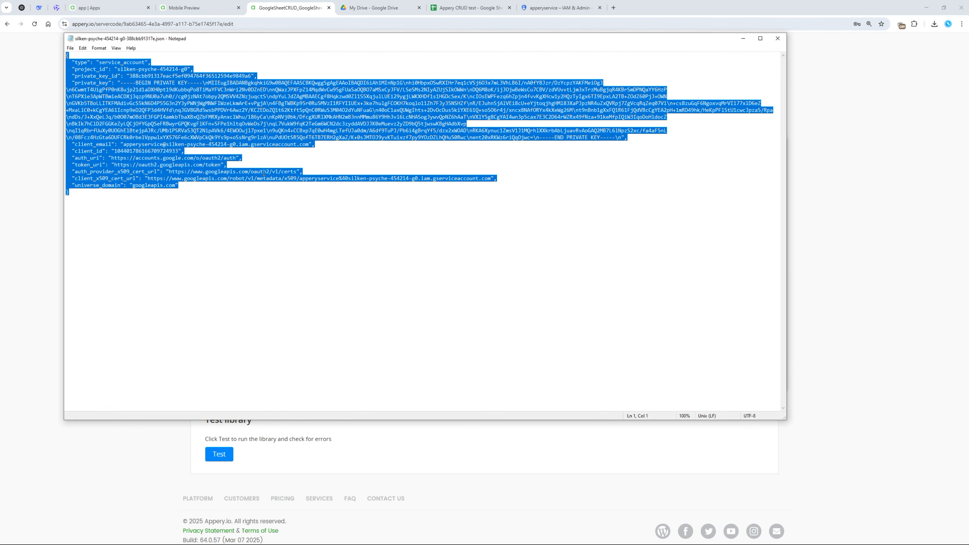
pyautogui.click(778, 38)
pyautogui.hotkey('alt', 'Tab')
pyautogui.click(306, 220)
pyautogui.hotkey('shift', 'Down')
pyautogui.hotkey('shift', 'Down')
pyautogui.hotkey('shift', 'Left')
pyautogui.hotkey('ctrl', 'v')
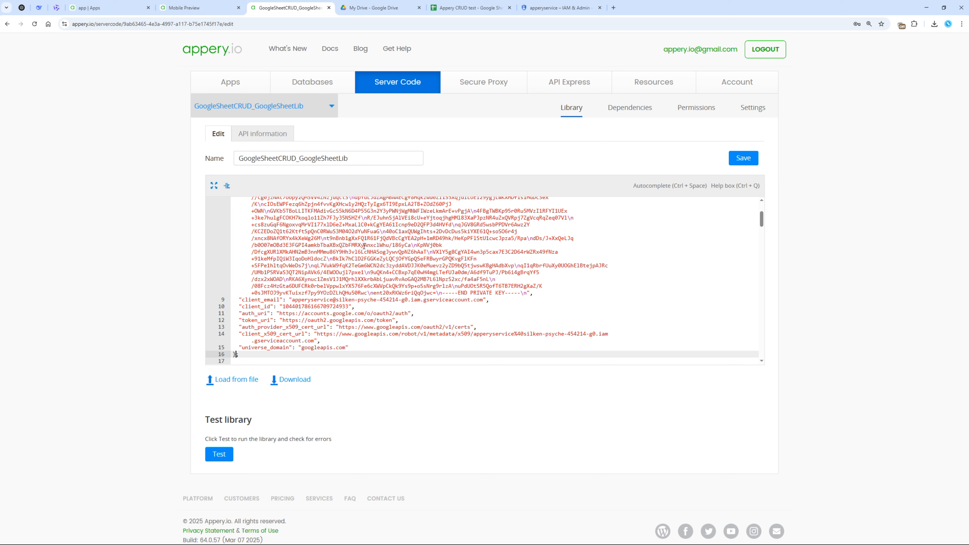
# - Save the library and share the Appery CRUD test spreadsheet with the service account's client e-mail
pyautogui.moveTo(292, 300); pyautogui.dragTo(486, 300)
pyautogui.click(744, 158)
pyautogui.click(470, 8)
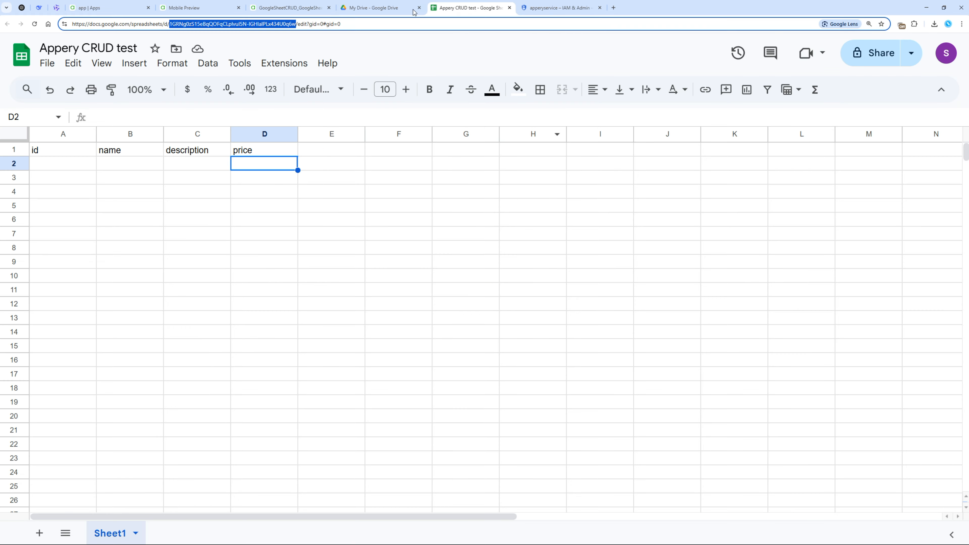
pyautogui.click(872, 53)
pyautogui.hotkey('ctrl', 'v')
pyautogui.click(614, 405)
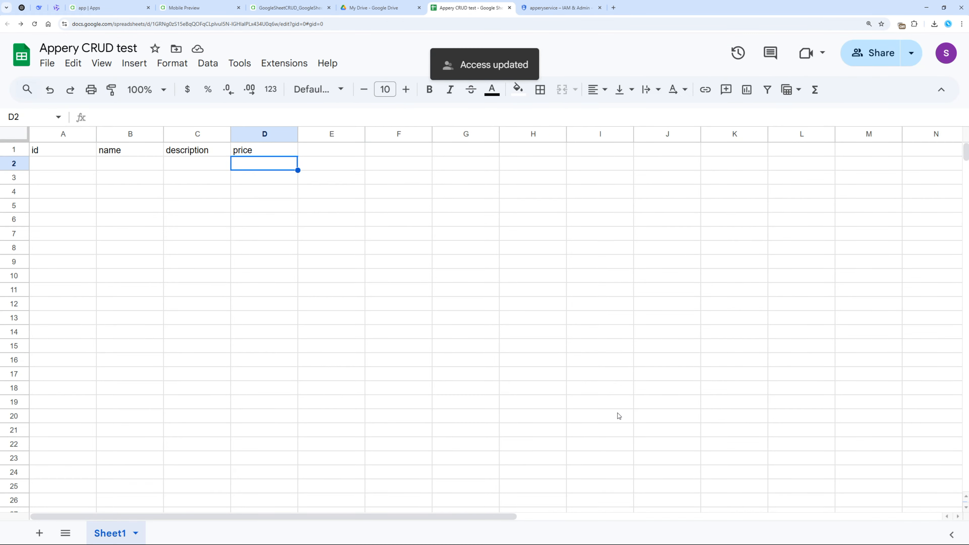
# - Run the GoogleSheetCRUD script as a POST request with the body {"op": "READ"}
pyautogui.click(290, 7)
pyautogui.click(626, 147)
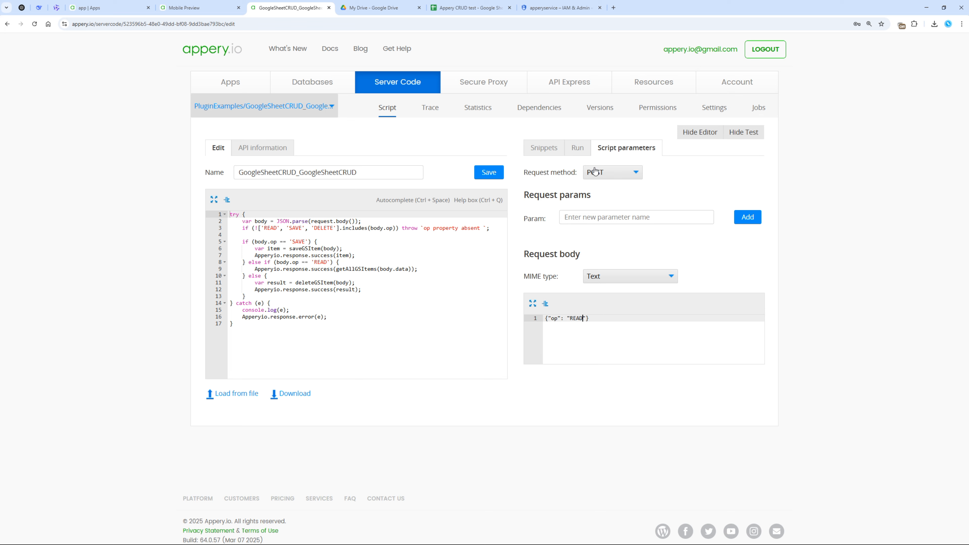
pyautogui.click(578, 150)
pyautogui.click(750, 174)
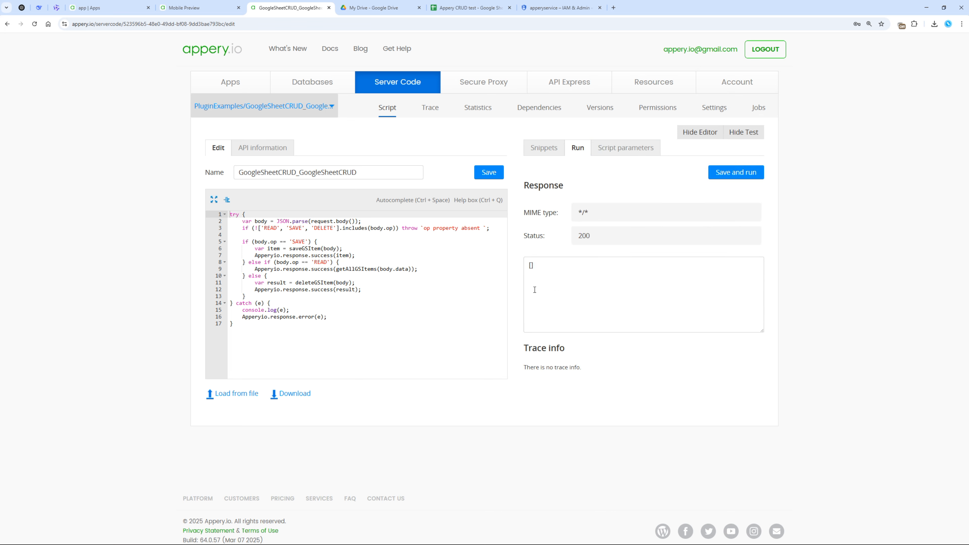
# - Enter 1, test, hello and 10 in cells A2 to D2 of the sheet and rerun the READ request
pyautogui.click(469, 8)
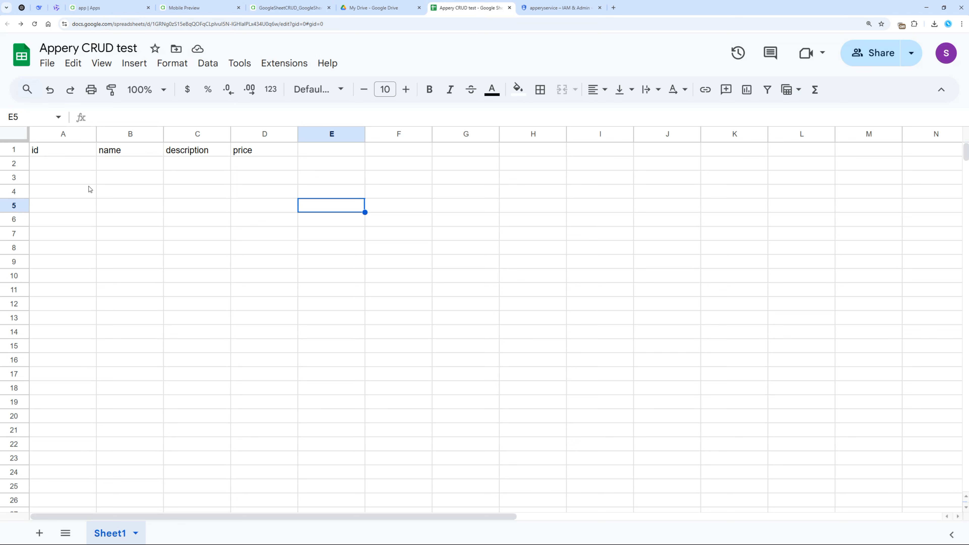
pyautogui.click(57, 168)
pyautogui.write('1')
pyautogui.click(117, 164)
pyautogui.write('test')
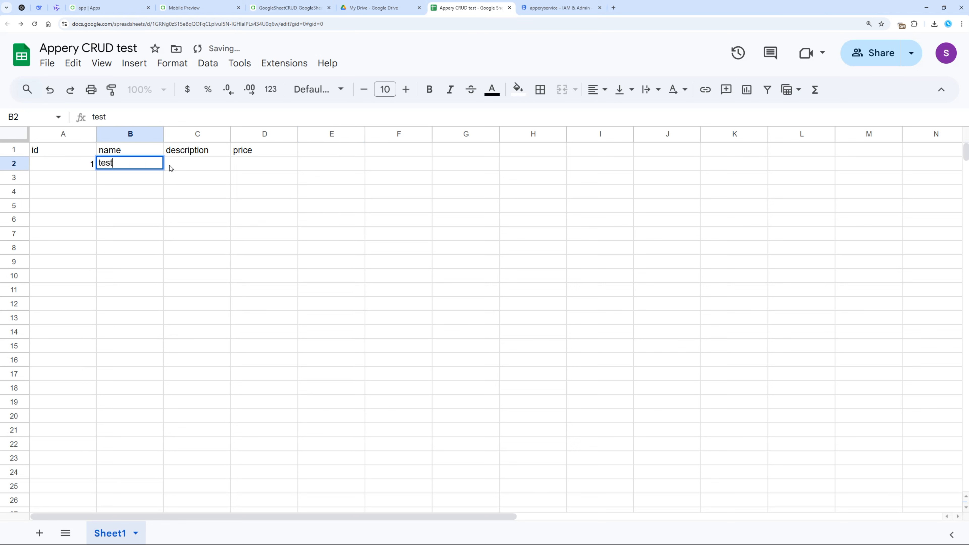
pyautogui.click(169, 168)
pyautogui.write('hell')
pyautogui.click(238, 164)
pyautogui.write('10')
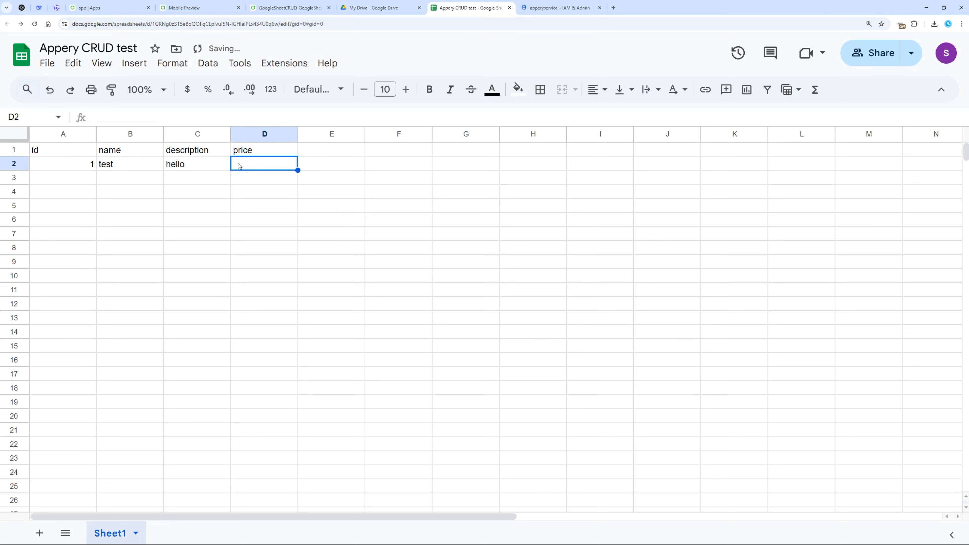
pyautogui.click(255, 191)
pyautogui.click(290, 8)
pyautogui.click(744, 173)
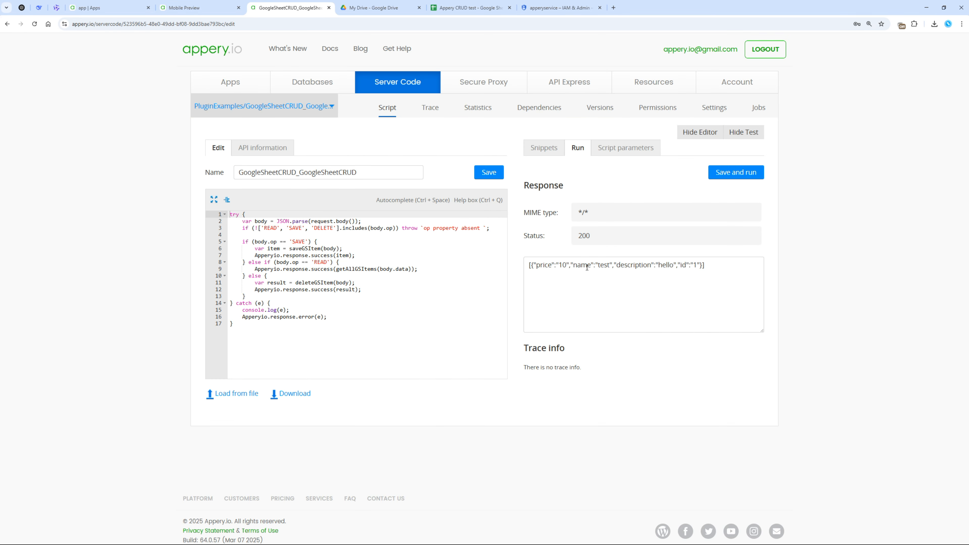
# - Run the script with the body {"op": "SAVE", "data": {"name": "test12"}} and check the spreadsheet
pyautogui.click(625, 148)
pyautogui.doubleClick(576, 318)
pyautogui.write('SAVE", "data')
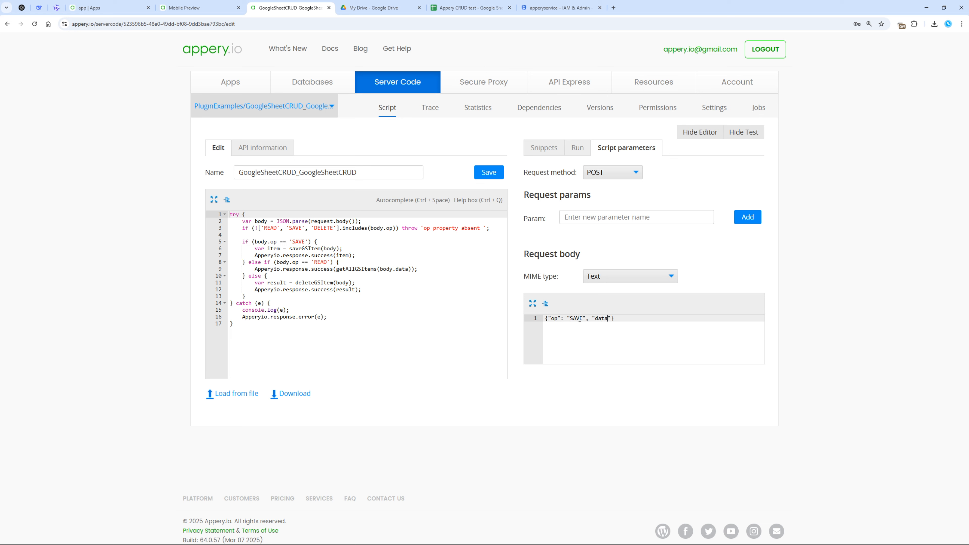
pyautogui.write('": {"name": "test12"')
pyautogui.click(570, 147)
pyautogui.click(762, 173)
pyautogui.click(472, 8)
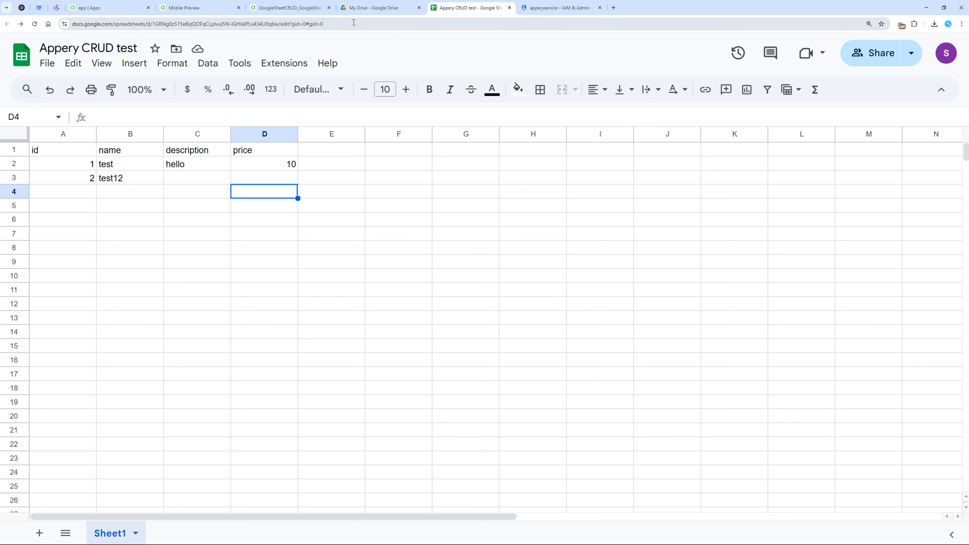
# - Run the SAVE request with id 2 and name test12345 as its data, and check the spreadsheet
pyautogui.click(291, 10)
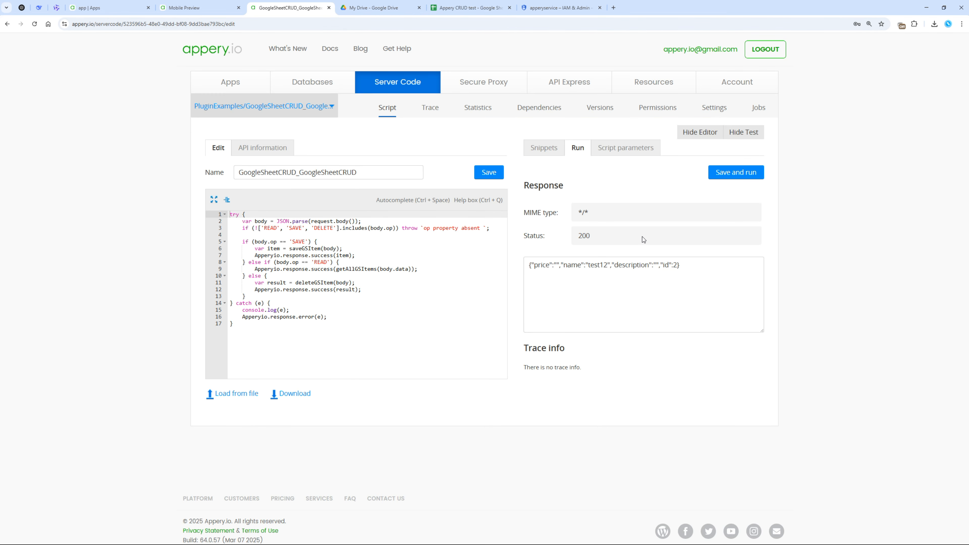
pyautogui.click(625, 148)
pyautogui.write('"id": 2, "name": "test12"}}')
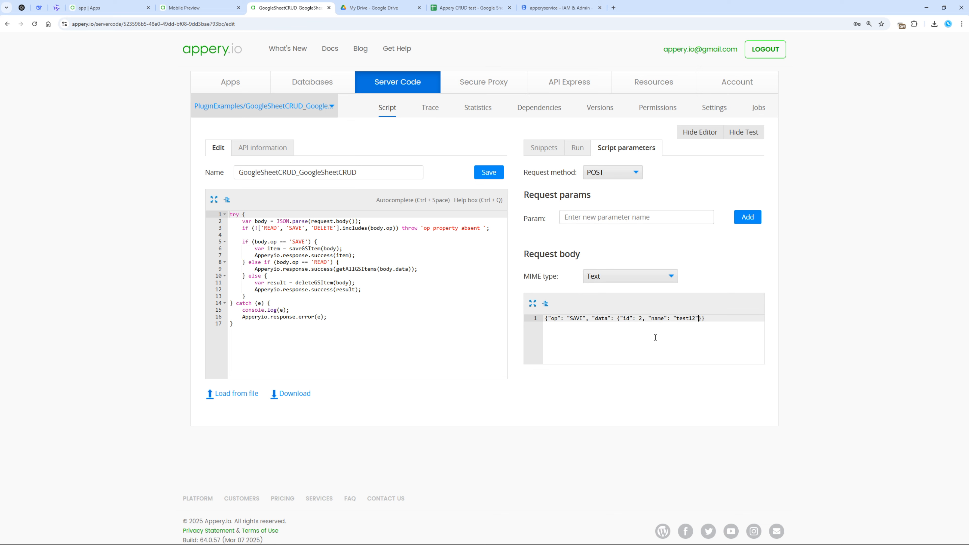
pyautogui.press('Left')
pyautogui.write('345')
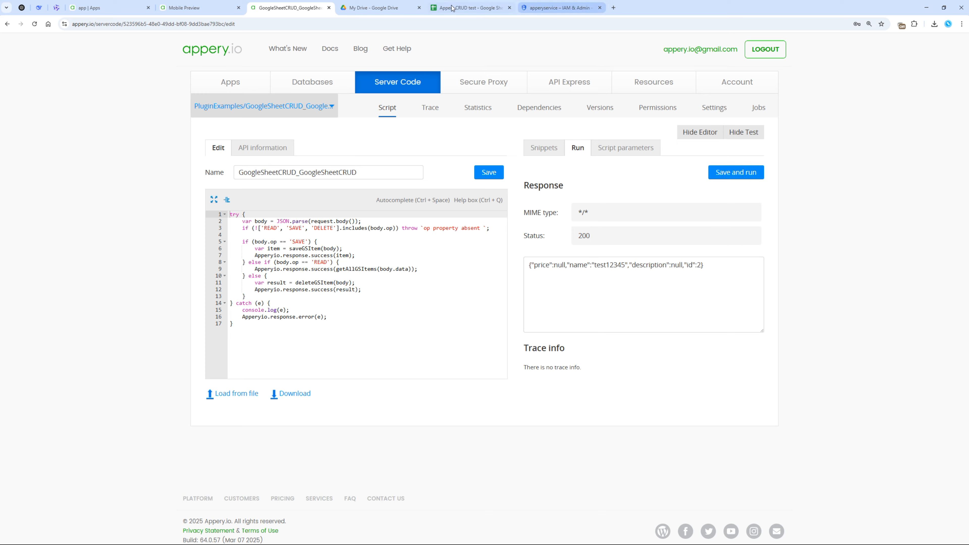
pyautogui.click(460, 7)
# - Change the script's request body to the DELETE operation, leaving only id 2 without the data wrapper and name
pyautogui.click(290, 8)
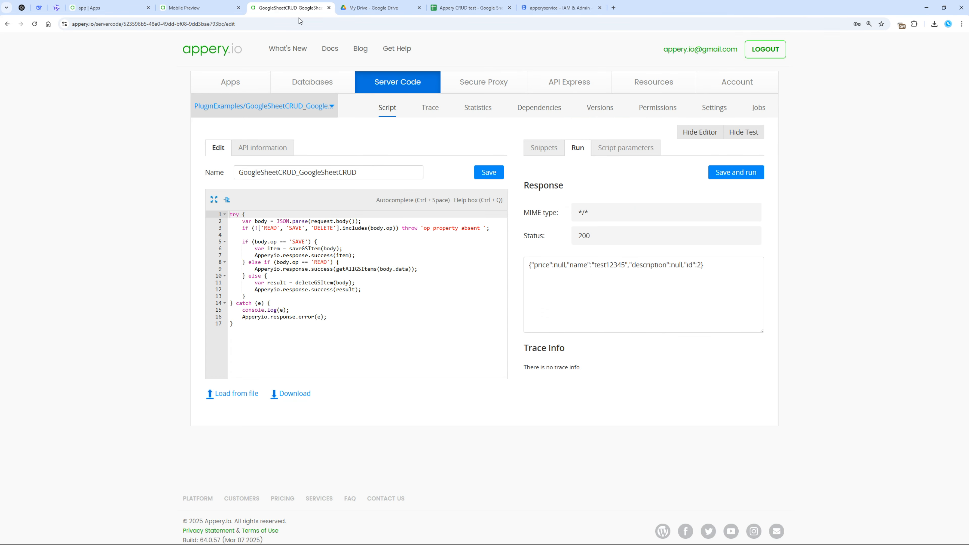
pyautogui.doubleClick(571, 318)
pyautogui.write('DELETE')
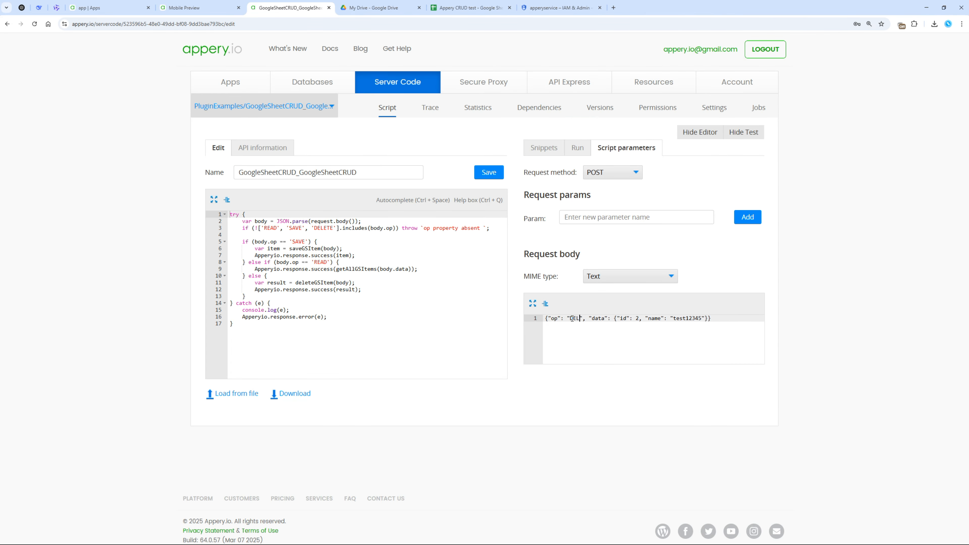
pyautogui.hotkey('ctrl', 'shift', 'Right')
pyautogui.hotkey('ctrl', 'shift', 'Right')
pyautogui.hotkey('ctrl', 'shift', 'Right')
pyautogui.hotkey('shift', 'Right')
pyautogui.press('Delete')
pyautogui.hotkey('ctrl', 'Right')
pyautogui.hotkey('ctrl', 'Right')
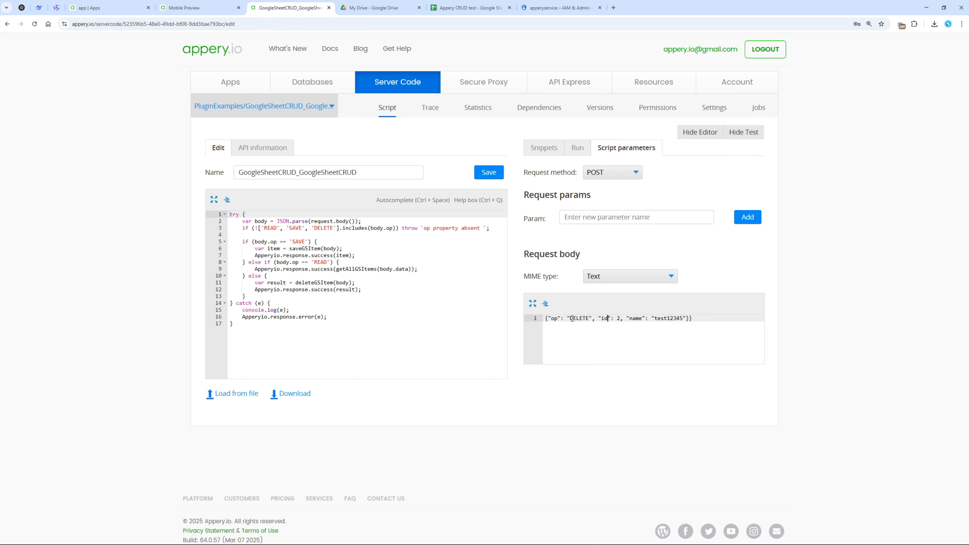
pyautogui.hotkey('ctrl', 'shift', 'Right')
pyautogui.hotkey('ctrl', 'shift', 'Right')
pyautogui.hotkey('ctrl', 'shift', 'Right')
pyautogui.hotkey('shift', 'Right')
pyautogui.press('Delete')
# - Run the DELETE request and check the spreadsheet's rows
pyautogui.click(578, 147)
pyautogui.click(731, 176)
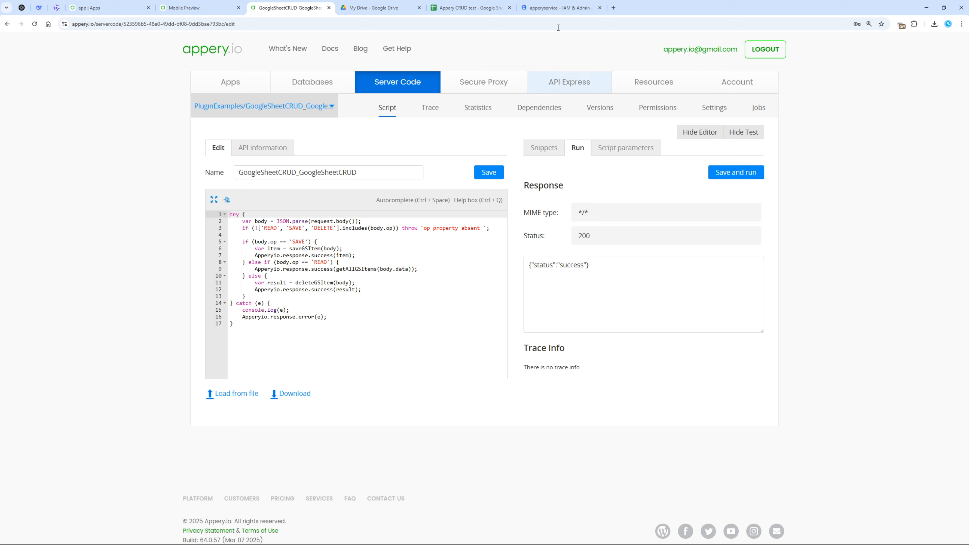
pyautogui.click(481, 5)
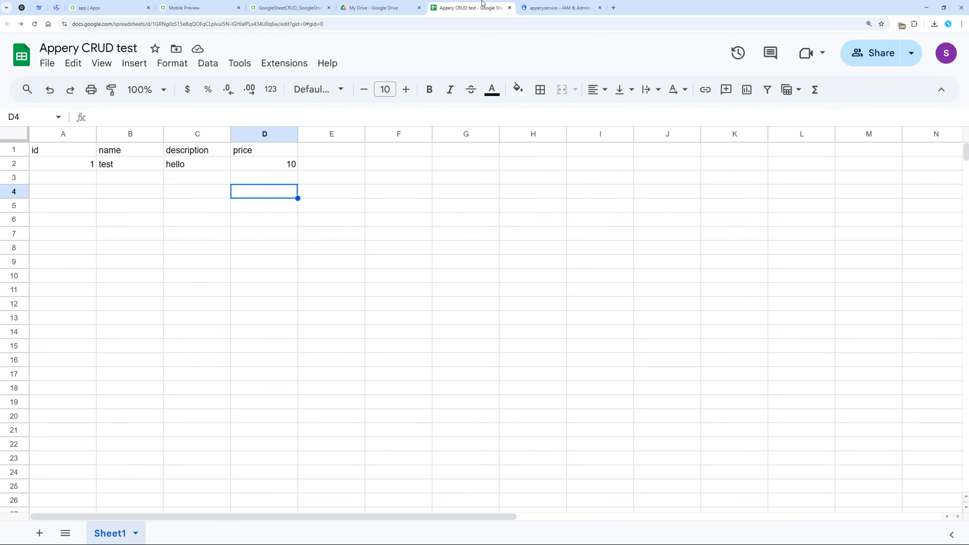
# - Rename the spreadsheet's Sheet1 as items
pyautogui.doubleClick(115, 536)
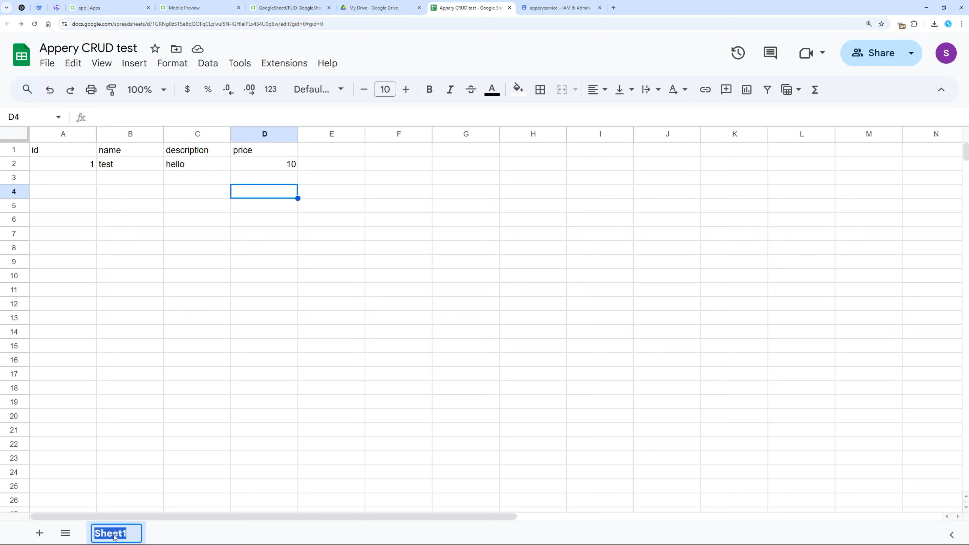
pyautogui.write('items')
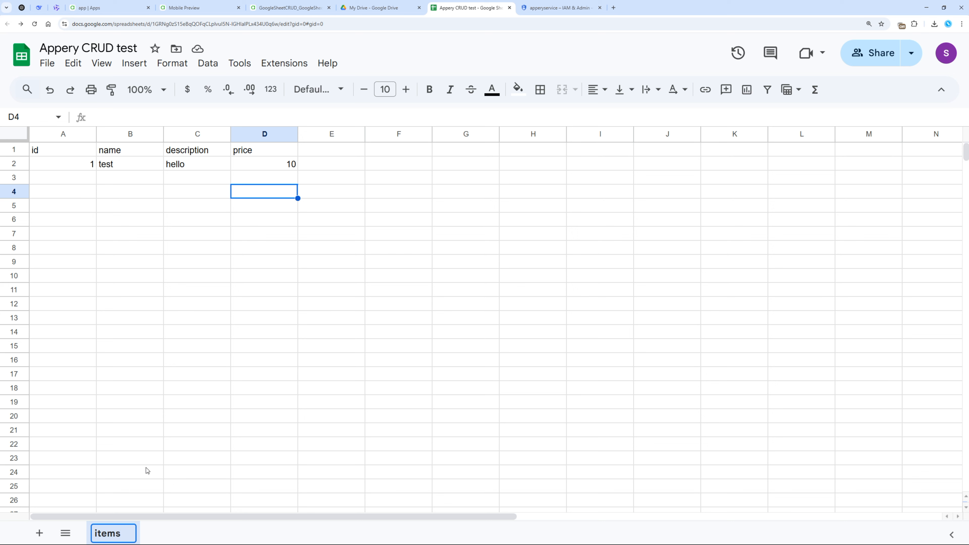
pyautogui.click(172, 457)
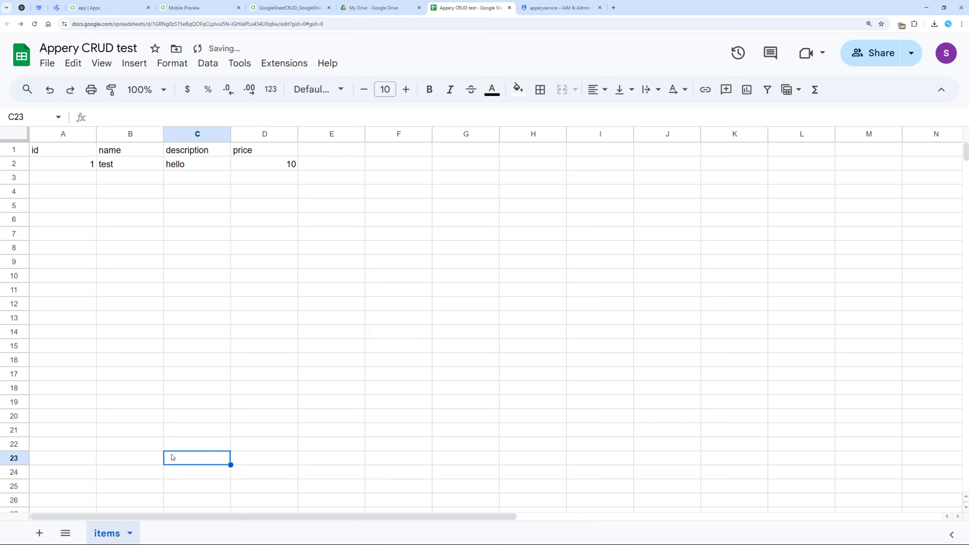
# - Run the script with a READ request body whose sheetName property names the items sheet
pyautogui.write('{"op')
pyautogui.write('": "READ", "sheetName": "Items')
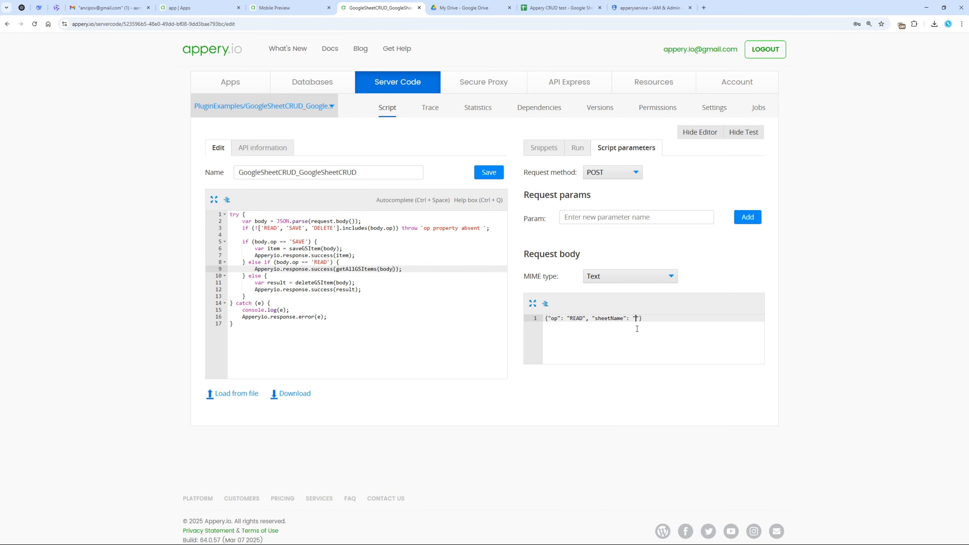
pyautogui.click(580, 148)
pyautogui.click(736, 178)
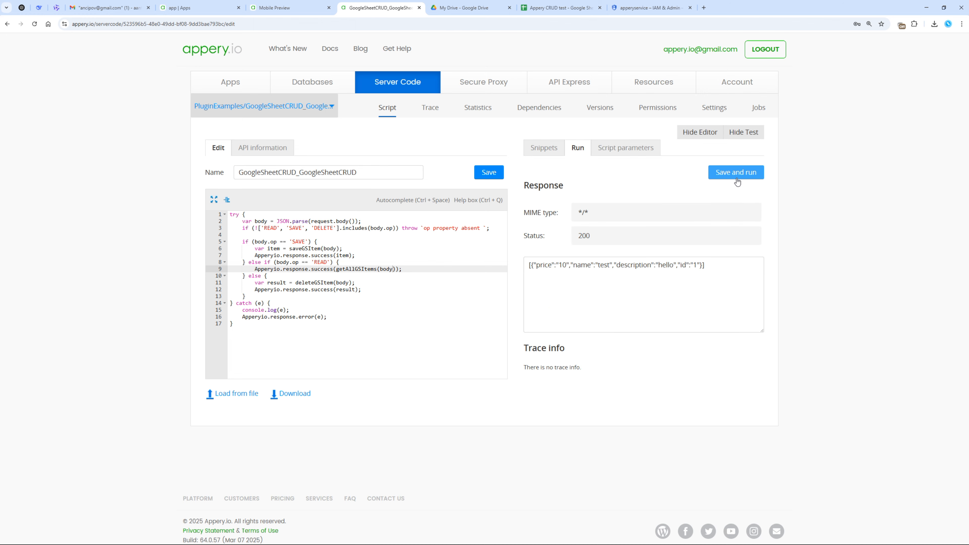
# - In the Appery.io app project, replace the items page's ngOnInit code with this.items = await this.$a.sc()
pyautogui.click(98, 10)
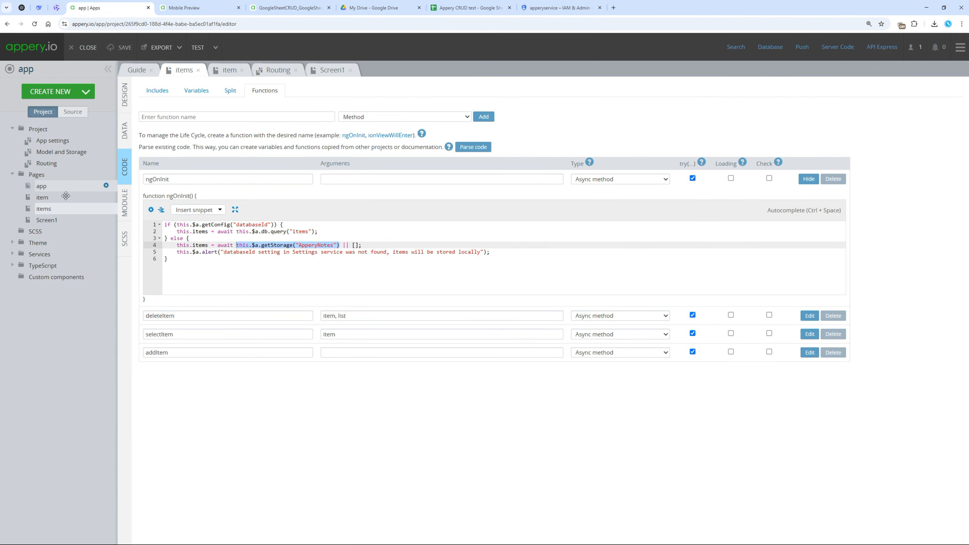
pyautogui.click(124, 94)
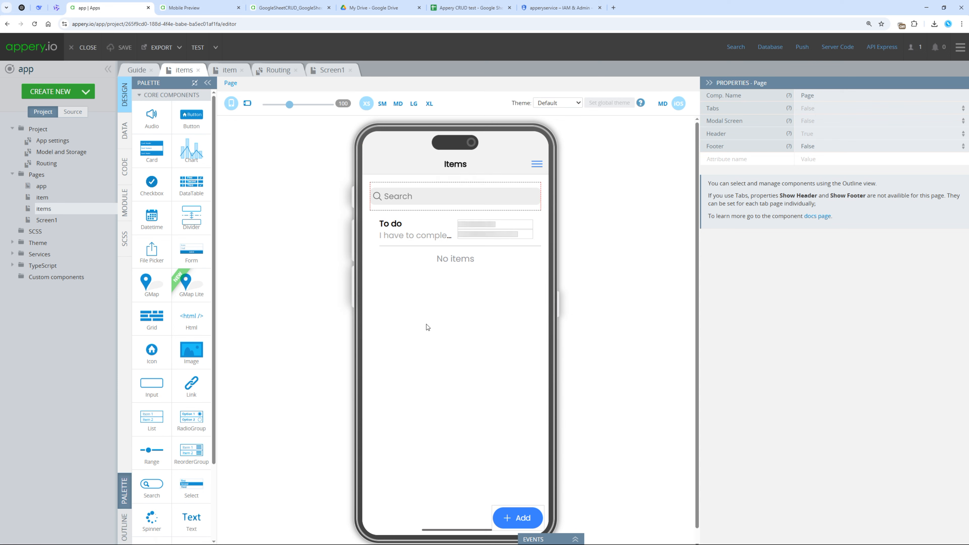
pyautogui.click(125, 165)
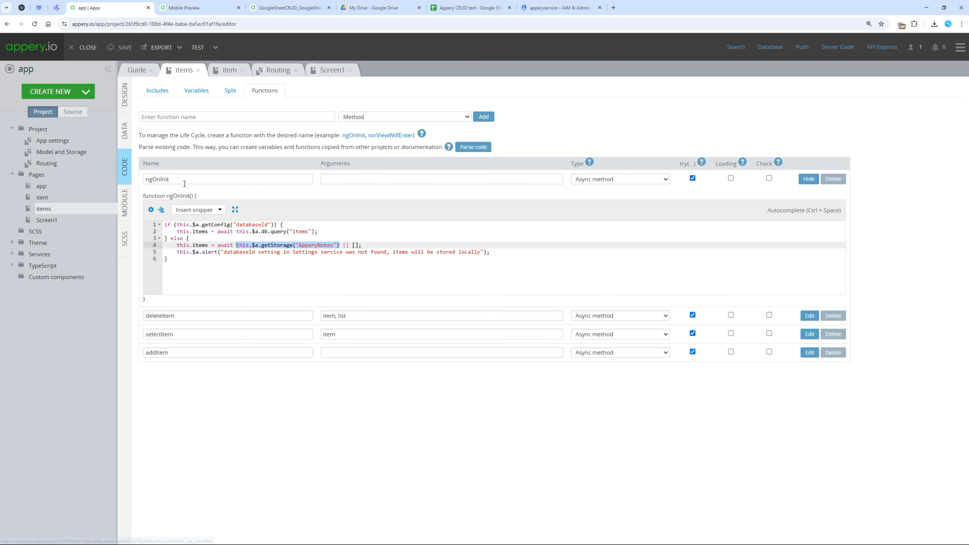
pyautogui.click(219, 231)
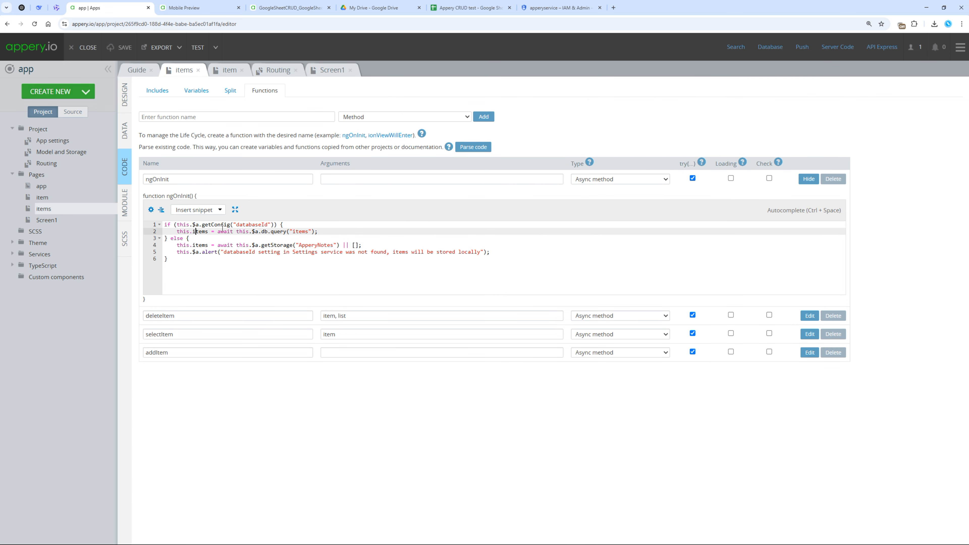
pyautogui.hotkey('ctrl', 'a')
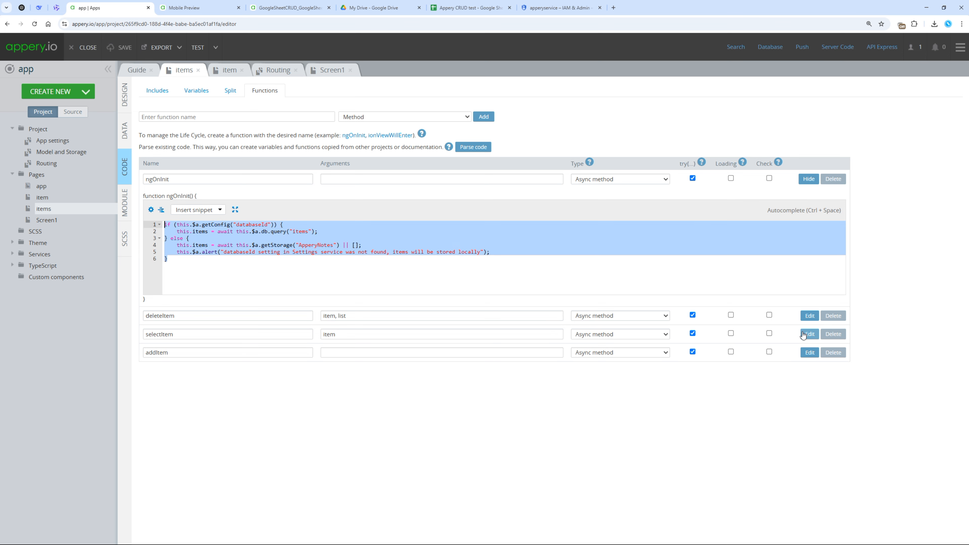
pyautogui.press('BackSpace')
pyautogui.write('this.items = await this.$a.sc()')
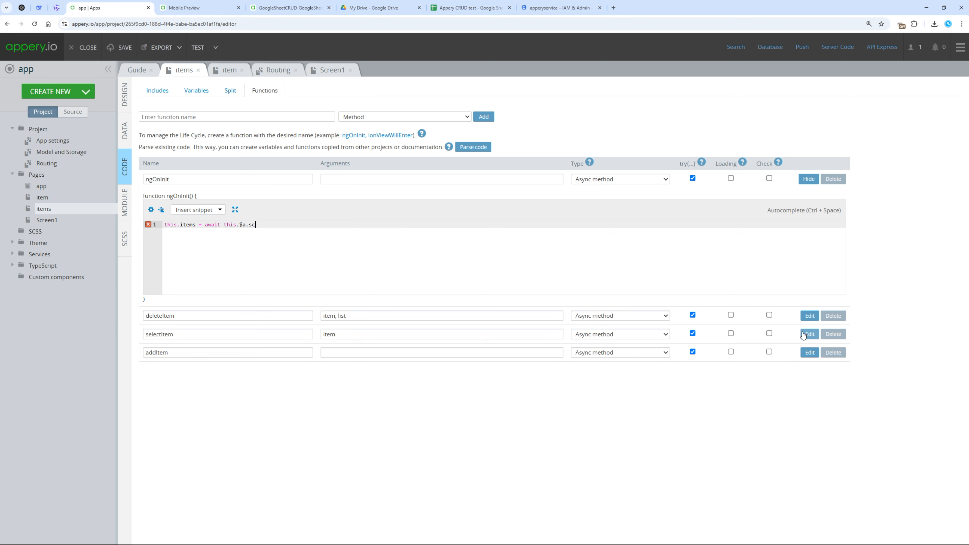
# - Add a parameter named googleSheetScriptId to the app's Settings service
pyautogui.click(23, 254)
pyautogui.click(47, 266)
pyautogui.click(283, 89)
pyautogui.write('googleSheetScritp')
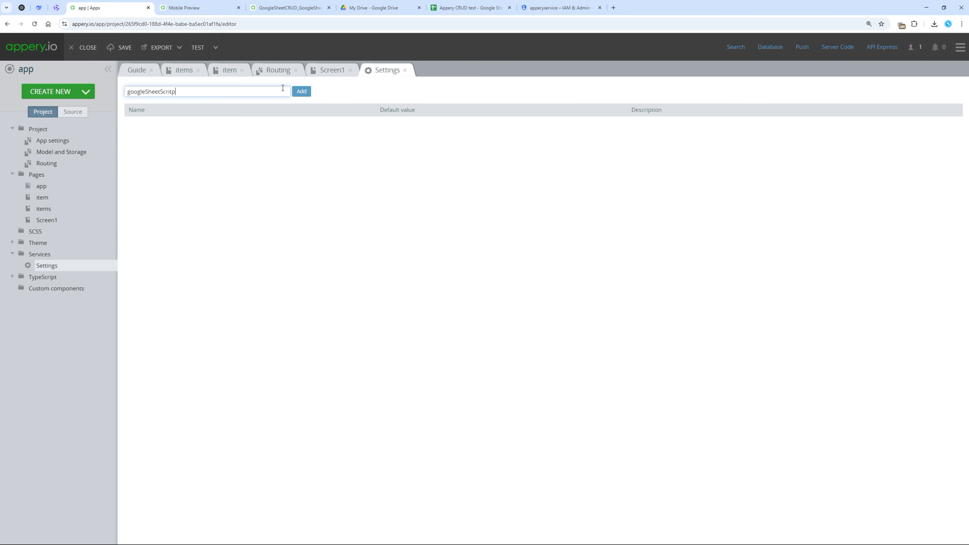
pyautogui.write('Id')
pyautogui.press('Return')
# - Set the googleSheetScriptId parameter's default value to the GoogleSheetCRUD server script's ID copied from its URL
pyautogui.click(290, 8)
pyautogui.moveTo(140, 24); pyautogui.dragTo(241, 24)
pyautogui.hotkey('ctrl', 'c')
pyautogui.click(124, 5)
pyautogui.doubleClick(407, 125)
pyautogui.hotkey('ctrl', 'v')
# - Complete ngOnInit's sc call with "googleSheetScriptId" and {op: "READ", sheetName: "items"}, and open the test item in the app preview
pyautogui.doubleClick(164, 125)
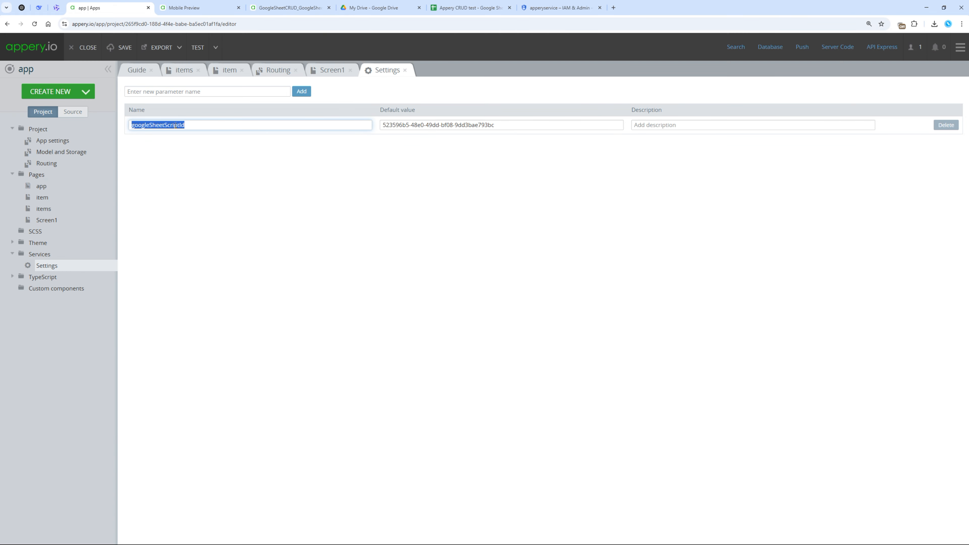
pyautogui.click(64, 209)
pyautogui.hotkey('ctrl', 'v')
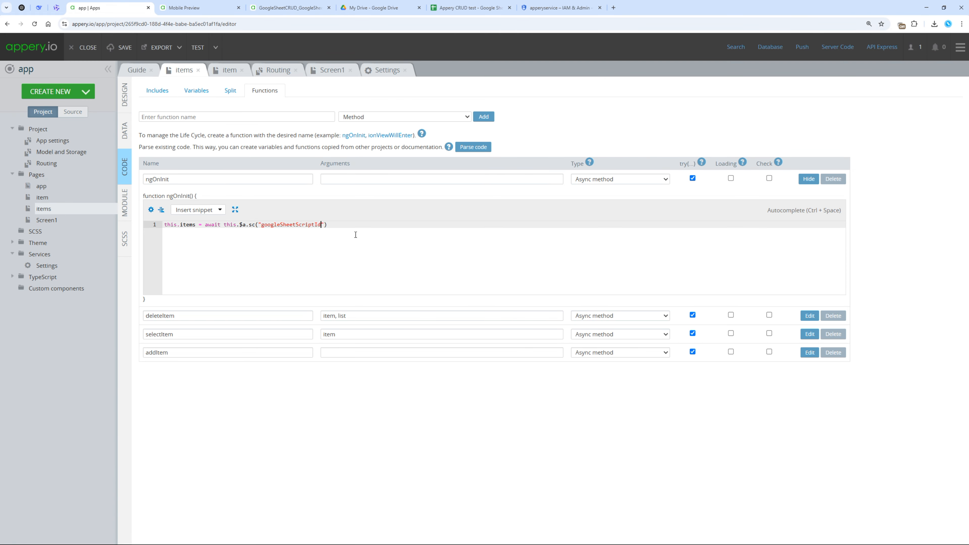
pyautogui.write(', {}')
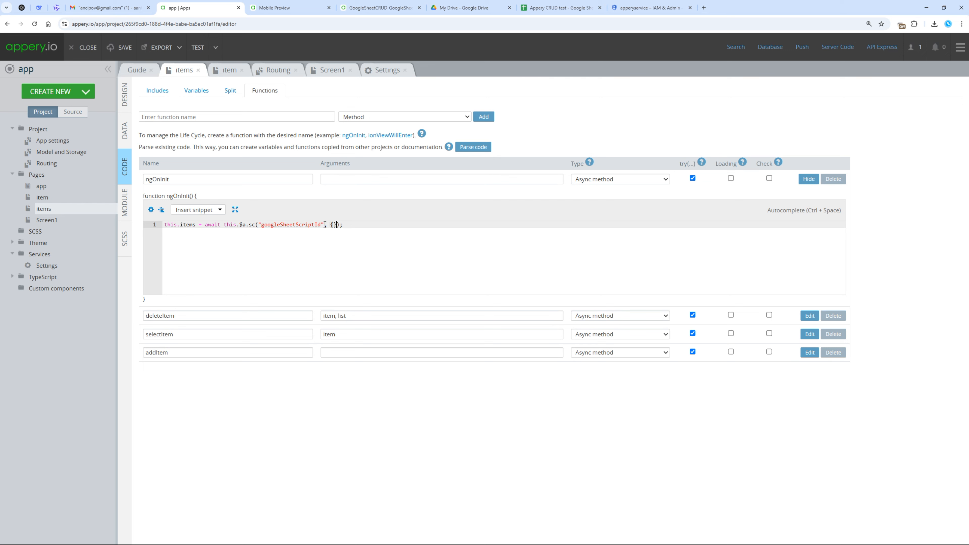
pyautogui.write('op: "READ", sheetName: "items')
pyautogui.click(194, 47)
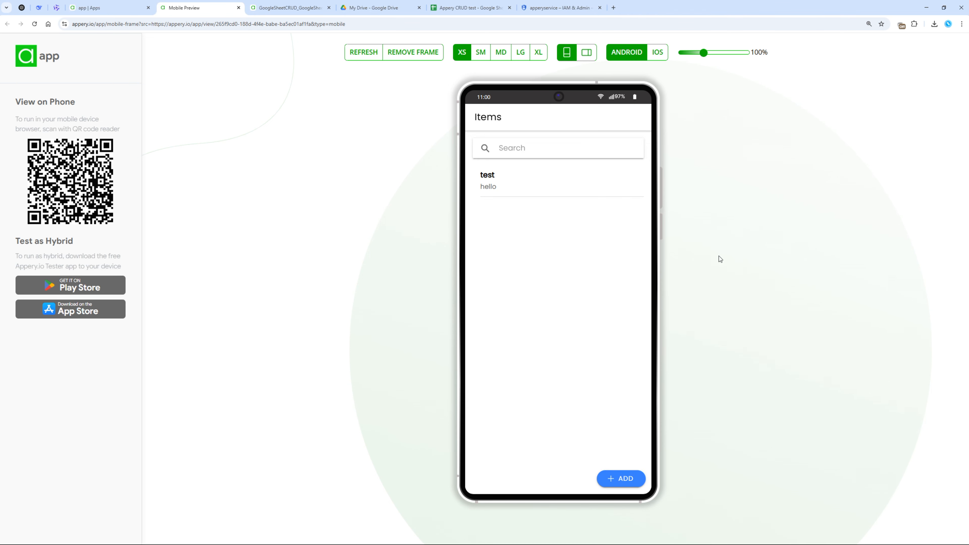
pyautogui.click(515, 179)
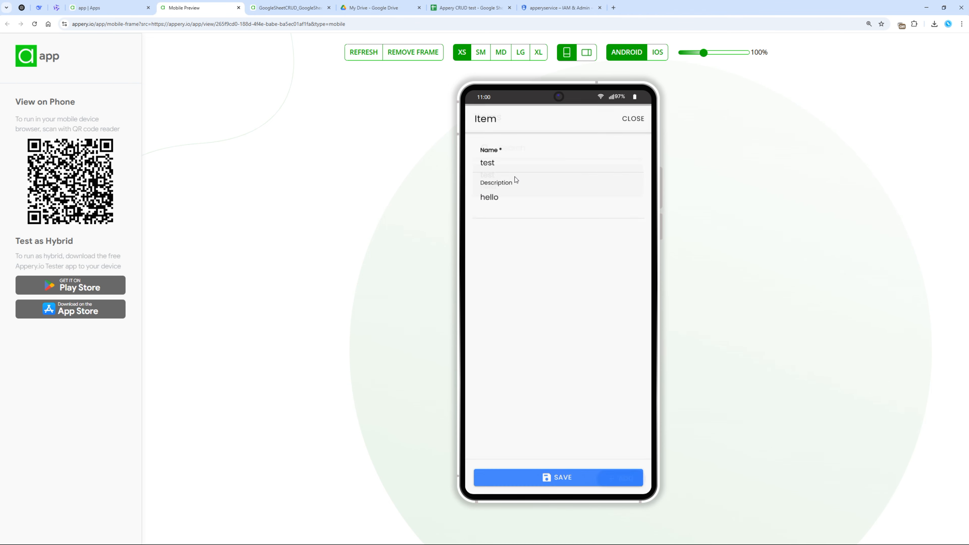
# - Add a copied input below Description on the item page, label it Price and bind its model to item.price
pyautogui.click(111, 8)
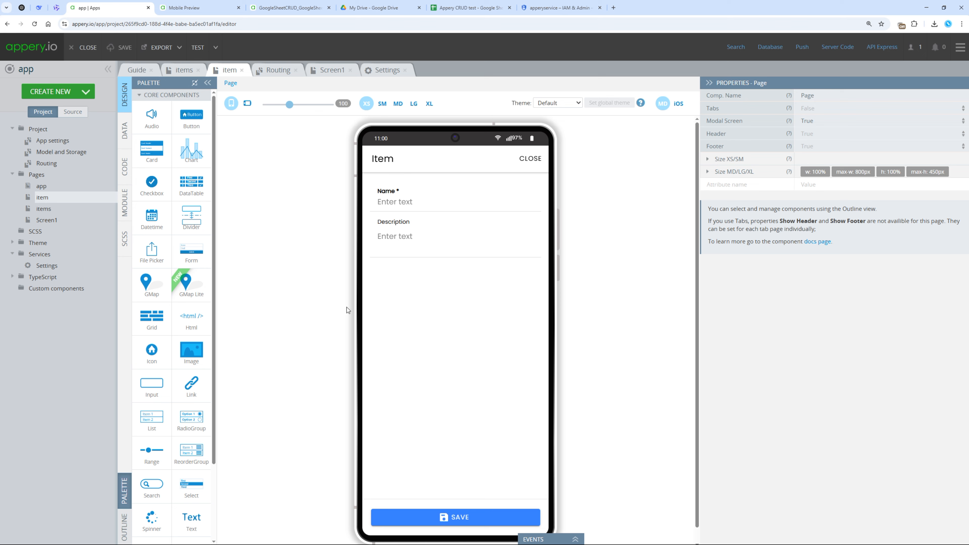
pyautogui.click(385, 250)
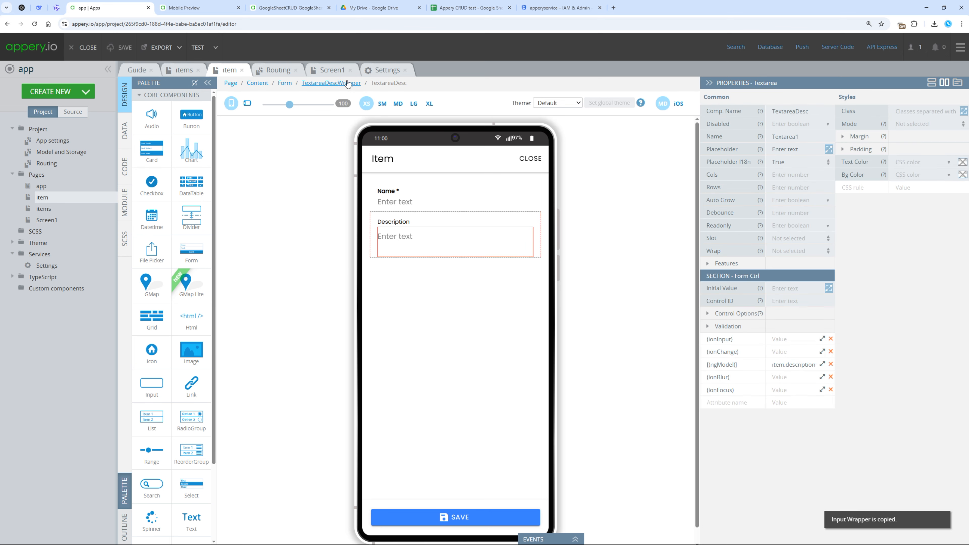
pyautogui.doubleClick(393, 265)
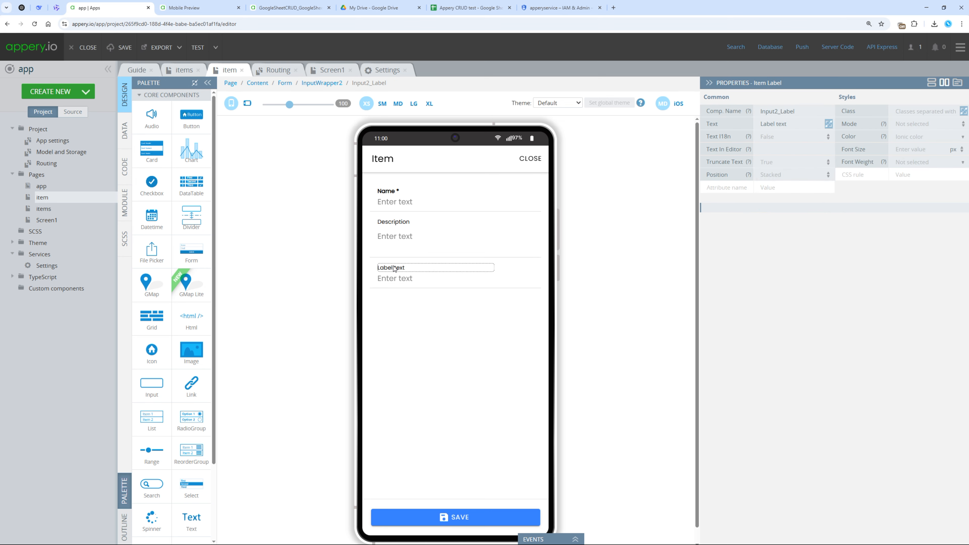
pyautogui.write('Price')
pyautogui.click(439, 278)
pyautogui.doubleClick(793, 326)
pyautogui.write('price')
# - Preview the app and check the Price field in the test item's details
pyautogui.click(199, 47)
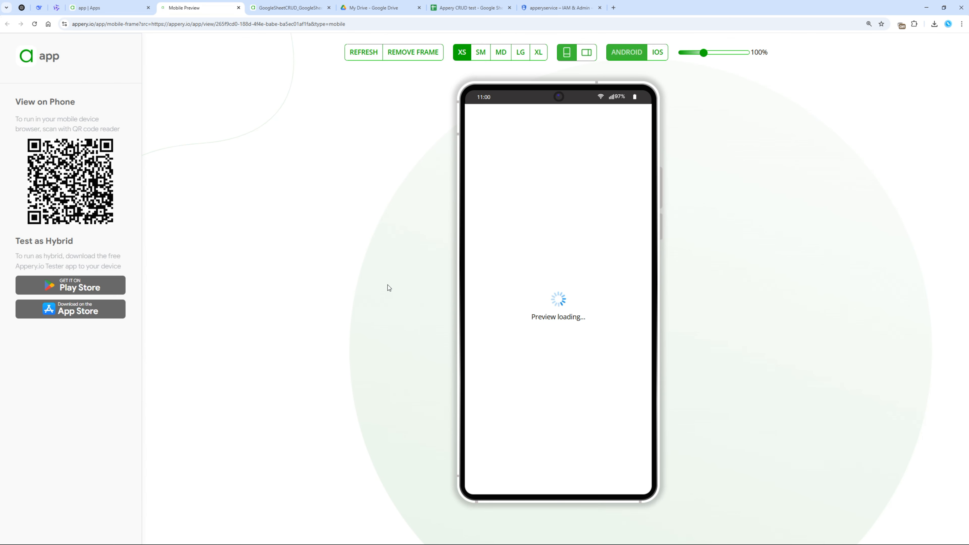
pyautogui.click(529, 187)
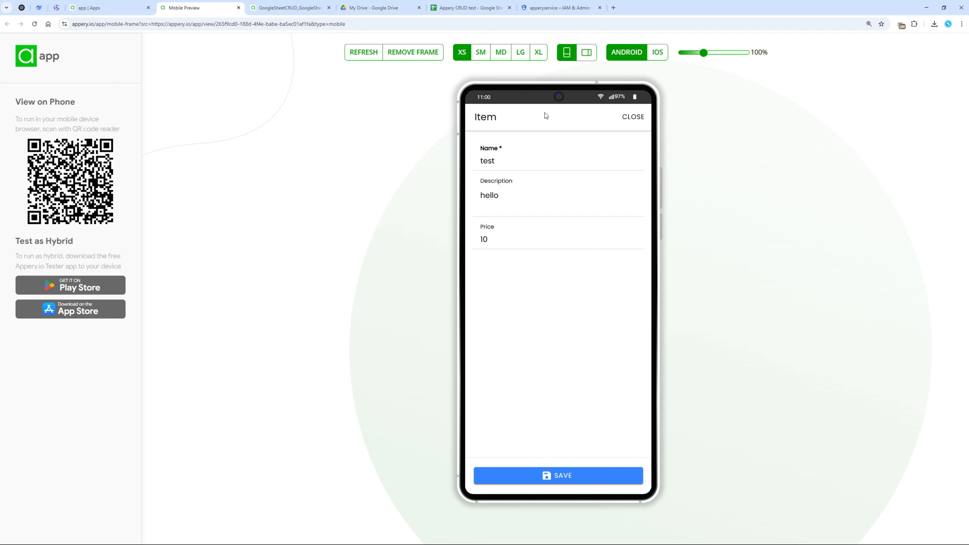
pyautogui.click(633, 117)
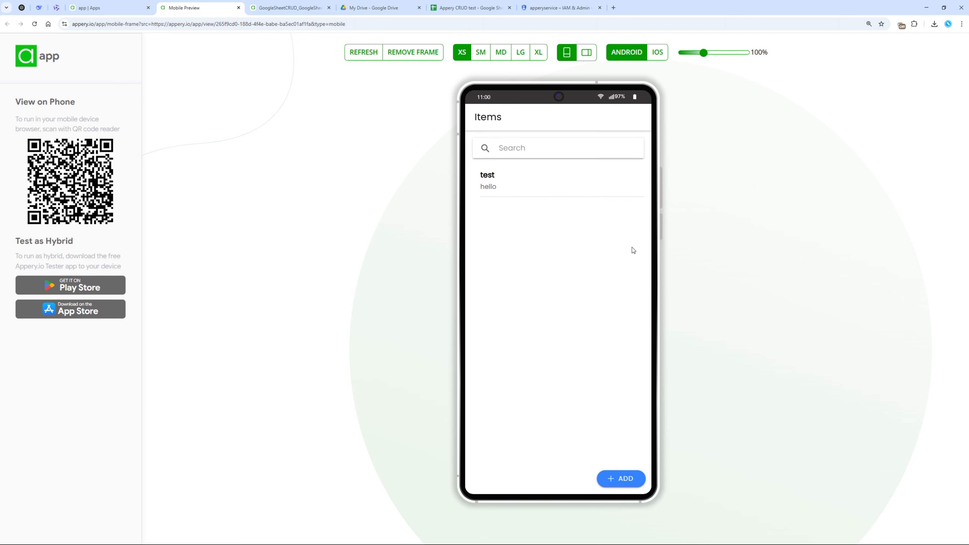
# - Replace the database logic in the item page's save function with a googleSheetScriptId call using op SAVE, data this.item and sheetName items
pyautogui.hotkey('ctrl', 'shift', 'Tab')
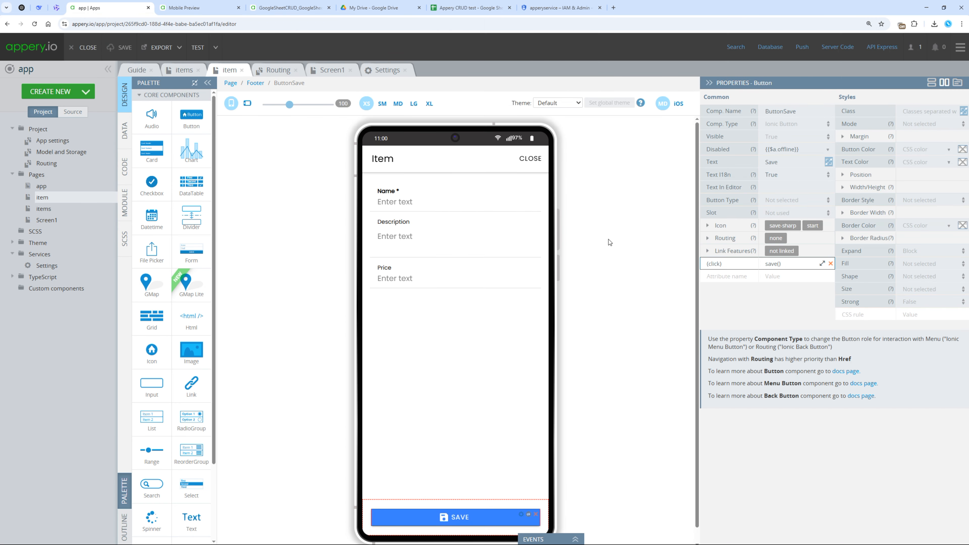
pyautogui.click(125, 166)
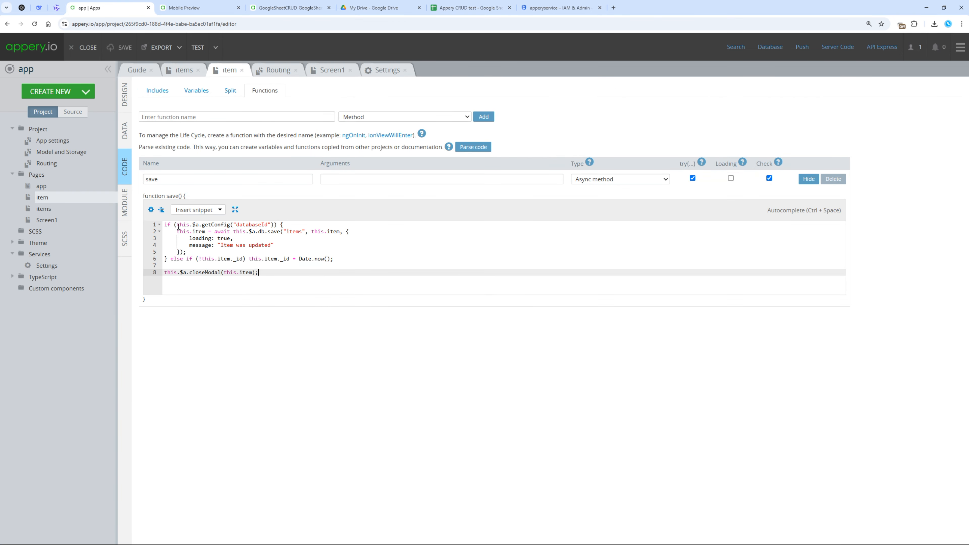
pyautogui.hotkey('ctrl', 'a')
pyautogui.hotkey('ctrl', 'v')
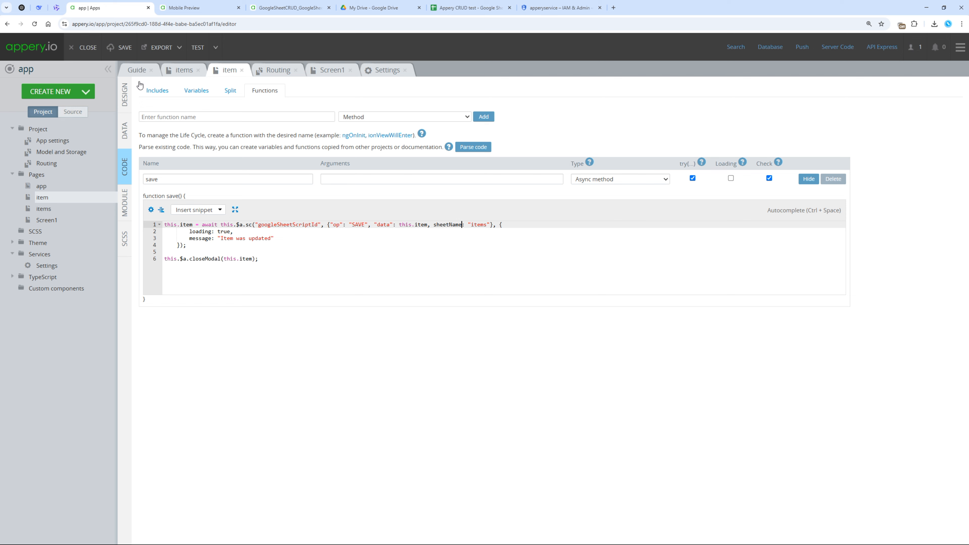
# - In the app preview, add an item named test2 with description test and price 99, and check the spreadsheet's rows
pyautogui.click(199, 48)
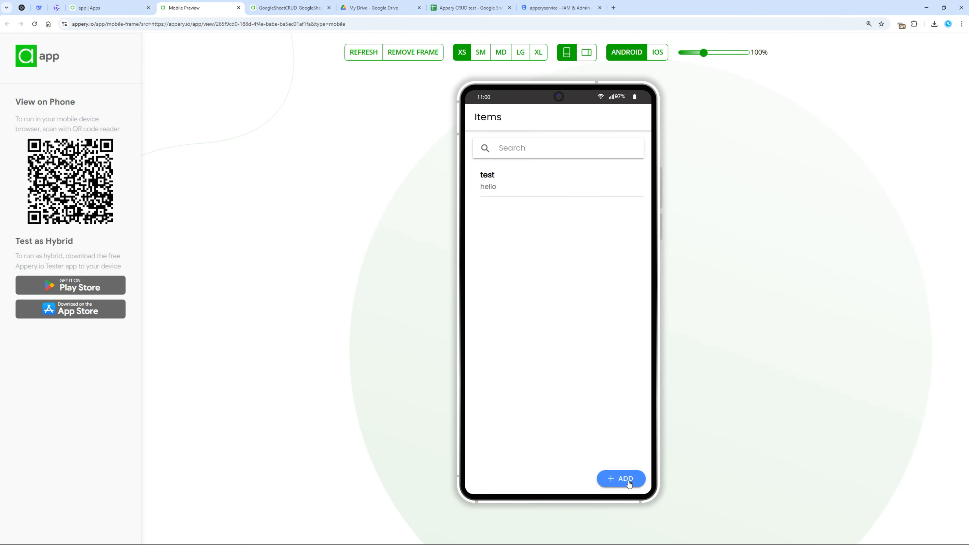
pyautogui.click(629, 483)
pyautogui.click(527, 158)
pyautogui.write('test2')
pyautogui.click(513, 201)
pyautogui.write('test')
pyautogui.click(515, 248)
pyautogui.write('99')
pyautogui.click(558, 476)
pyautogui.click(463, 8)
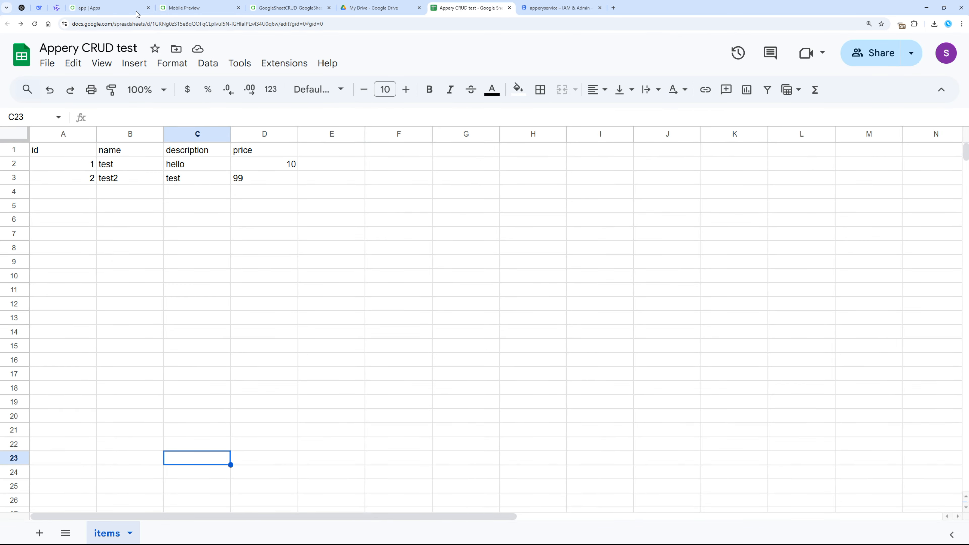
# - Paste the googleSheetScriptId save call into the items page's deleteItem function, between the confirmation line and the databaseId check
pyautogui.click(110, 8)
pyautogui.click(257, 249)
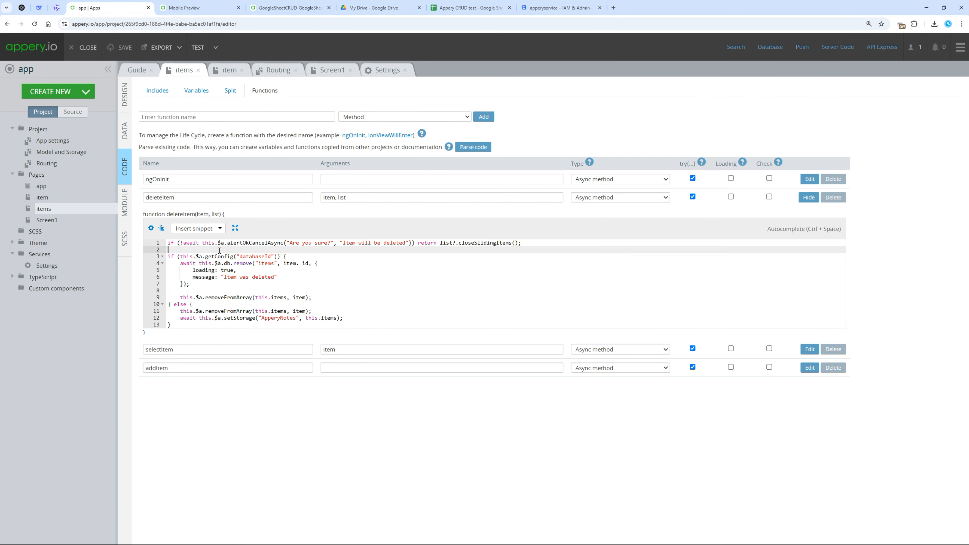
pyautogui.press('Return')
pyautogui.press('Return')
pyautogui.press('Return')
pyautogui.press('Up')
pyautogui.press('Up')
pyautogui.hotkey('ctrl', 'v')
# - Change deleteItem's pasted call to op DELETE with id: item.id instead of the data property, and its message to "Item was deleted"
pyautogui.doubleClick(324, 257)
pyautogui.write('DELETE')
pyautogui.doubleClick(357, 257)
pyautogui.press('BackSpace')
pyautogui.press('BackSpace')
pyautogui.write('id')
pyautogui.press('Right')
pyautogui.press('Right')
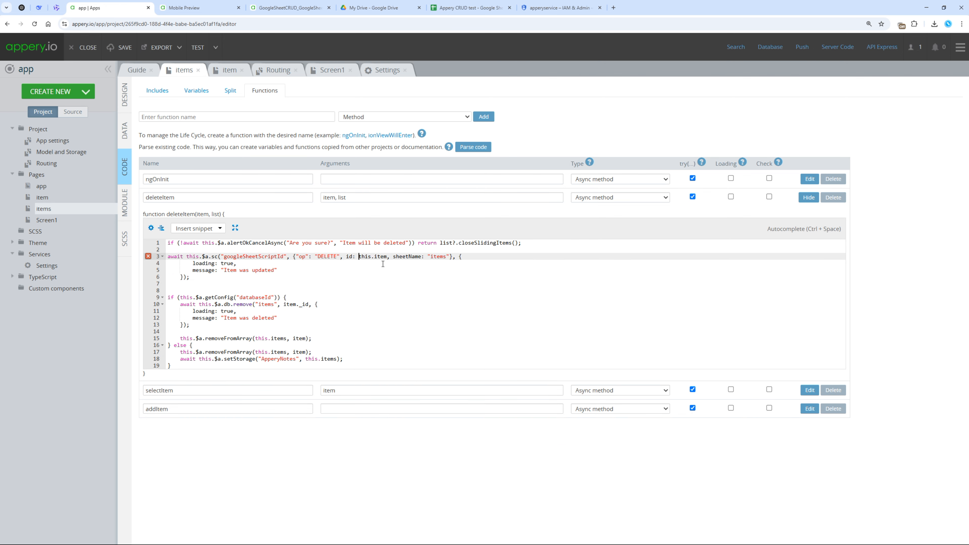
pyautogui.hotkey('ctrl', 'Left')
pyautogui.hotkey('ctrl', 'BackSpace')
pyautogui.hotkey('ctrl', 'BackSpace')
pyautogui.hotkey('ctrl', 'Right')
pyautogui.write('.id')
pyautogui.doubleClick(265, 318)
pyautogui.doubleClick(267, 272)
pyautogui.hotkey('ctrl', 'v')
# - Place this.$a.removeFromArray(this.items, item) directly after the DELETE call and remove the old databaseId if/else block from deleteItem
pyautogui.click(372, 359)
pyautogui.press('Up')
pyautogui.press('Up')
pyautogui.press('Up')
pyautogui.hotkey('shift', 'Home')
pyautogui.click(187, 284)
pyautogui.hotkey('ctrl', 'v')
pyautogui.press('Home')
pyautogui.press('Down')
pyautogui.press('Down')
pyautogui.press('Down')
pyautogui.press('Up')
pyautogui.hotkey('ctrl', 'shift', 'End')
pyautogui.press('Delete')
pyautogui.press('BackSpace')
pyautogui.press('BackSpace')
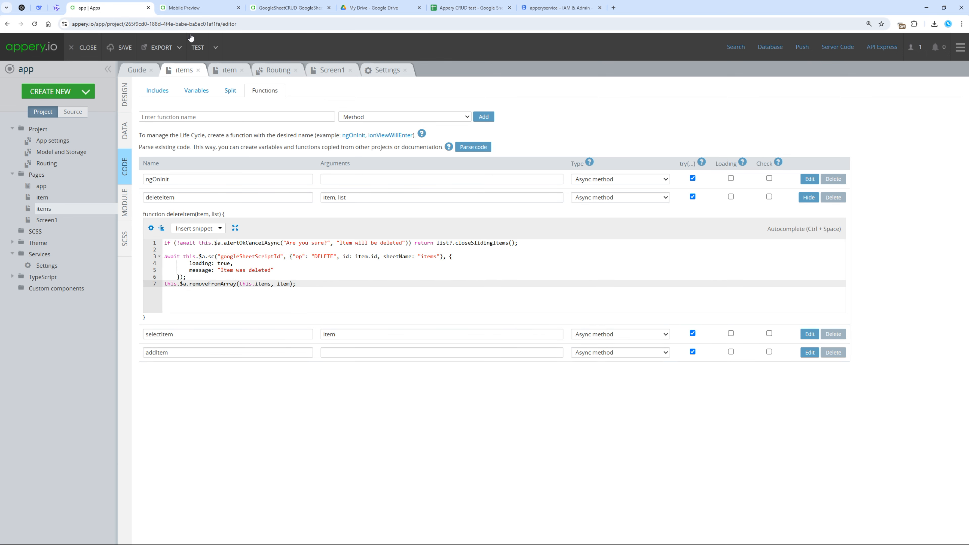
# - Delete the test2 item in the app preview and check the spreadsheet's rows
pyautogui.click(198, 46)
pyautogui.moveTo(558, 208); pyautogui.dragTo(507, 209)
pyautogui.click(620, 213)
pyautogui.click(597, 324)
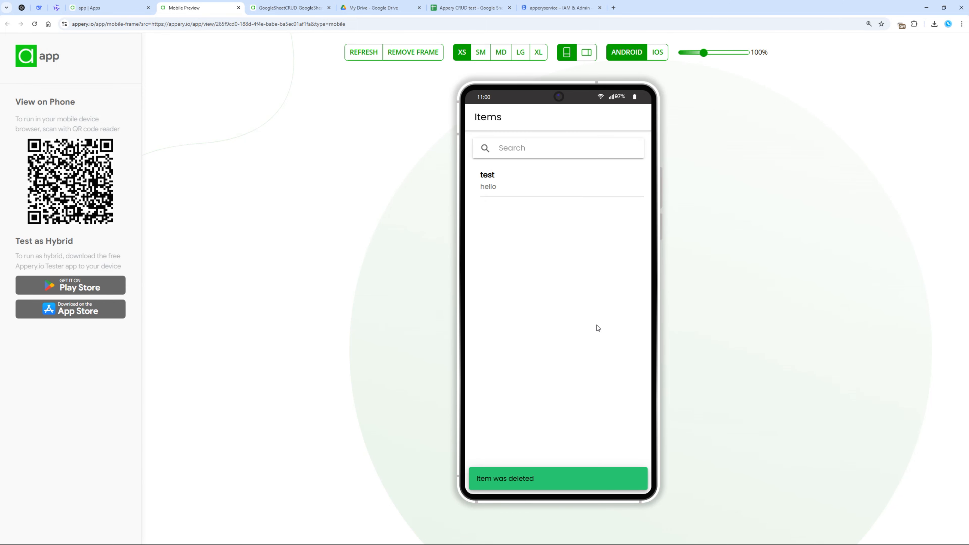
pyautogui.click(462, 8)
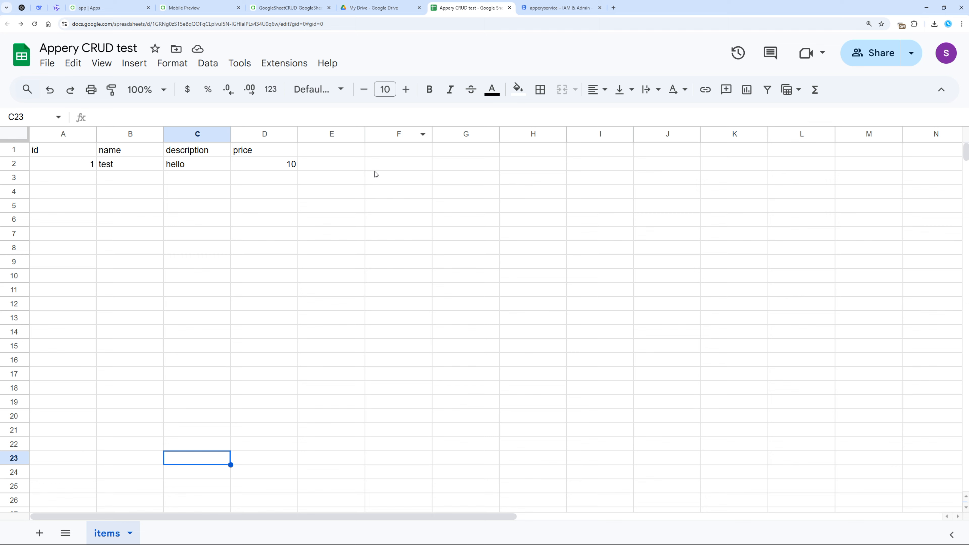